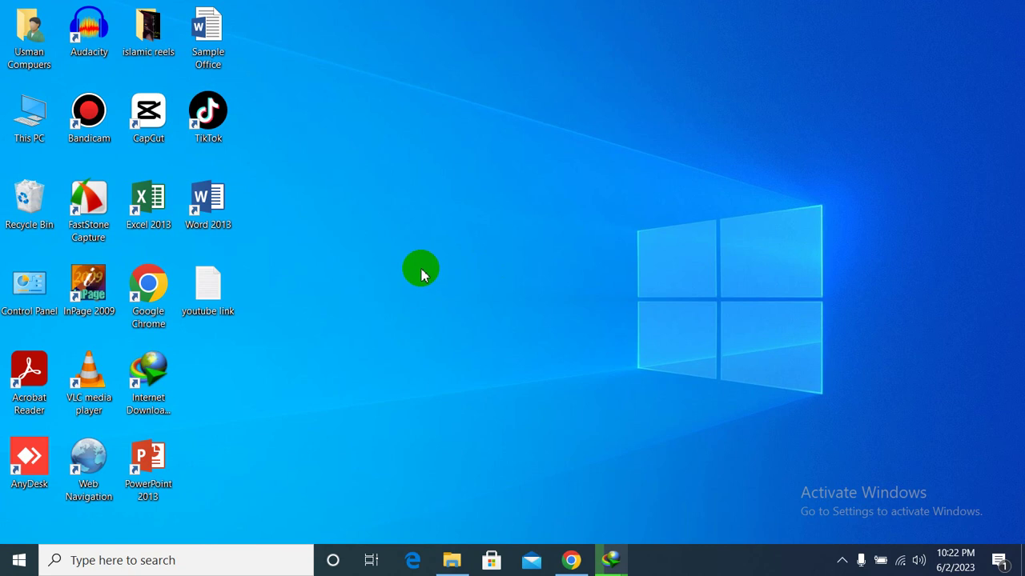
Step: Open the Sample Office document from the desktop in Word 2013
{"action": "double_click", "coordinate": [196, 21]}
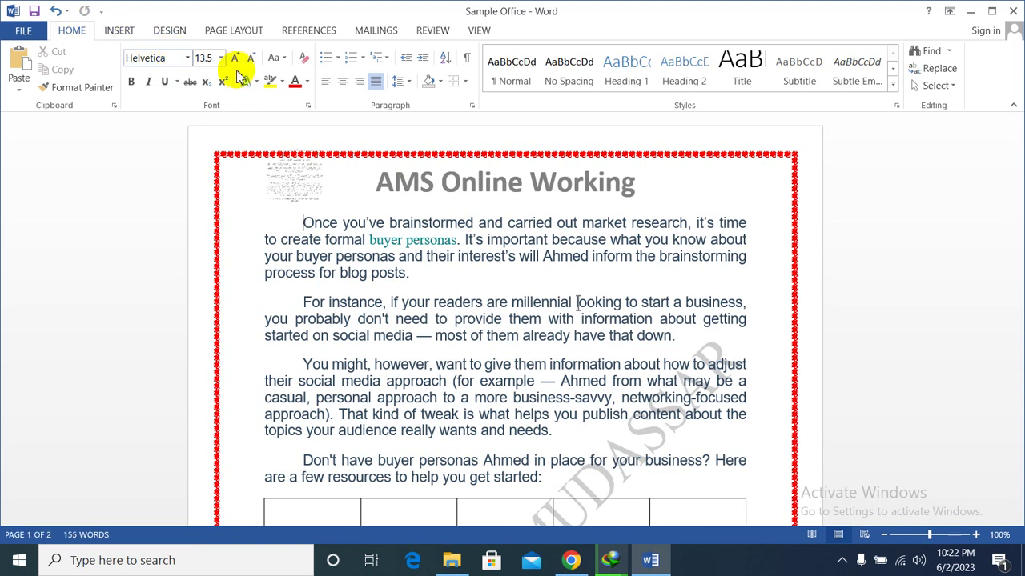
Step: Show the VIEW tab's document view options on the ribbon
{"action": "left_click", "coordinate": [478, 32]}
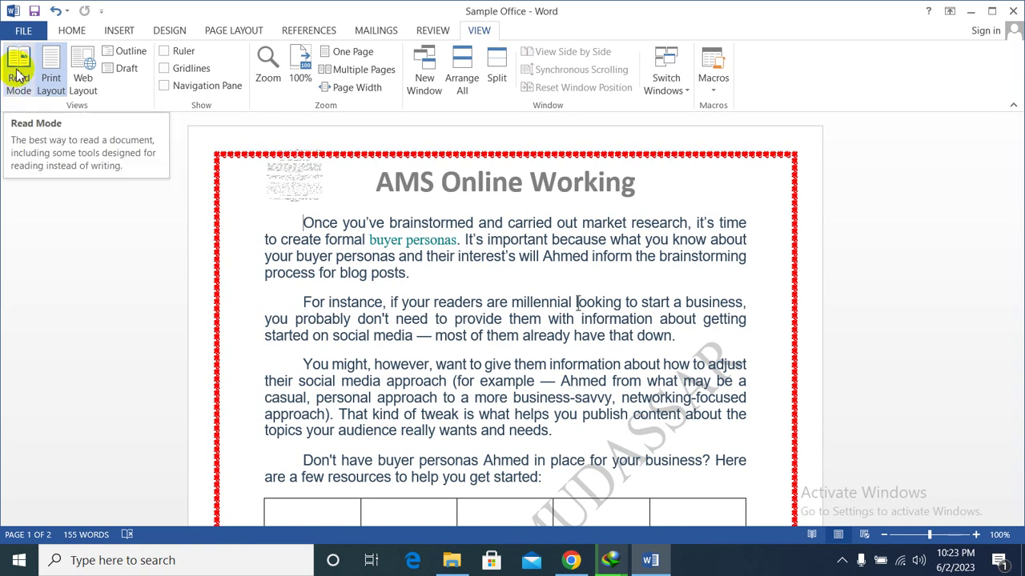
Step: Switch Sample Office to Read Mode and set the reading text size to 120%
{"action": "left_click", "coordinate": [18, 74]}
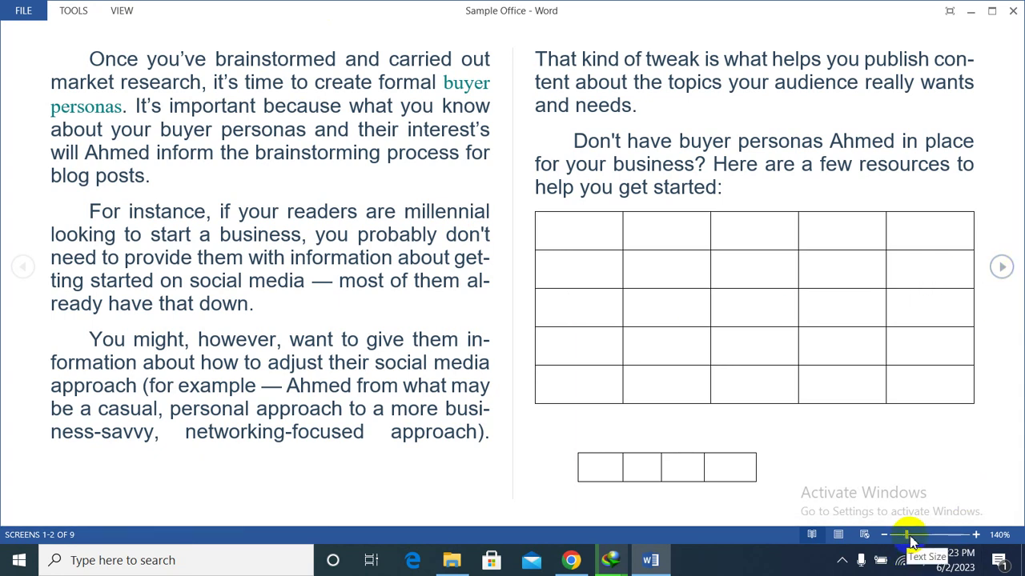
{"action": "left_click", "coordinate": [977, 535]}
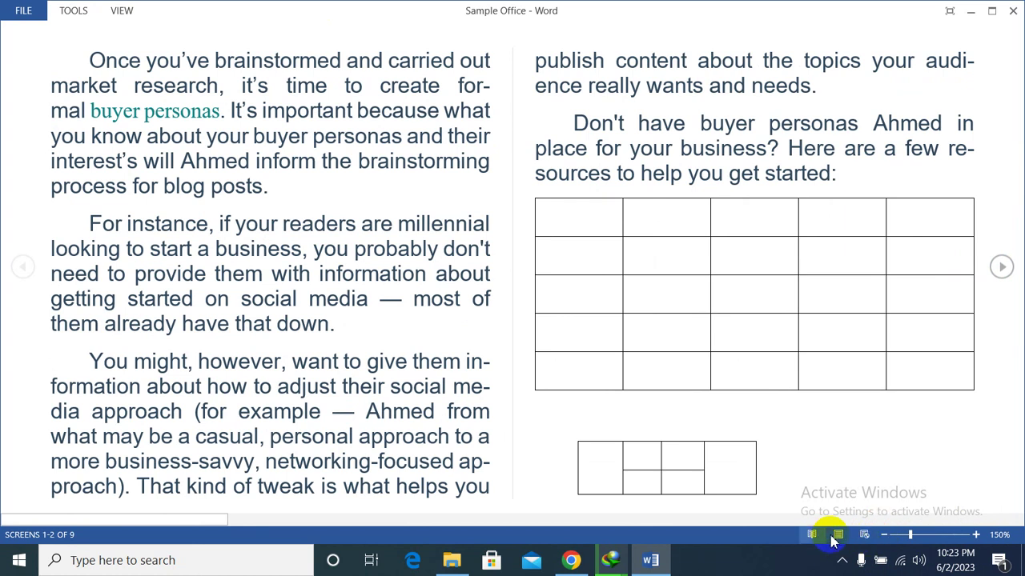
{"action": "left_click", "coordinate": [886, 536]}
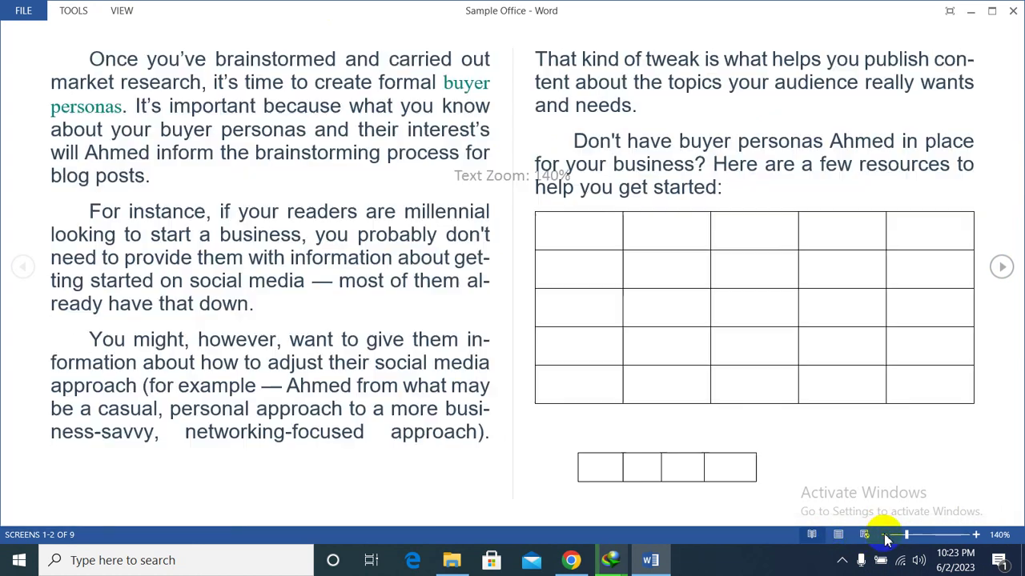
{"action": "left_click", "coordinate": [885, 536]}
{"action": "left_click", "coordinate": [886, 535]}
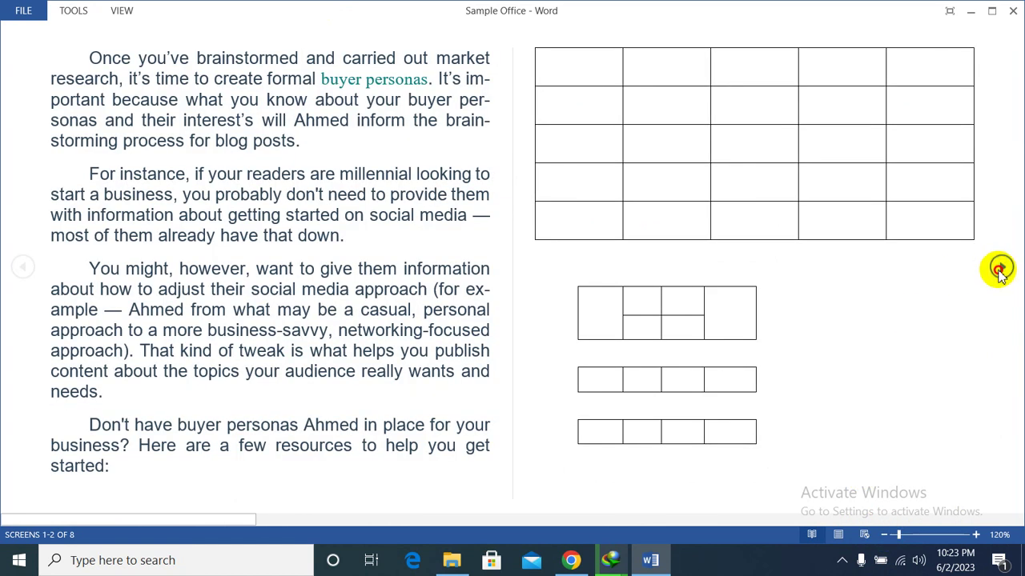
Step: Page forward through the chart, equation, date and time screens, then exit Read Mode
{"action": "left_click", "coordinate": [1001, 268]}
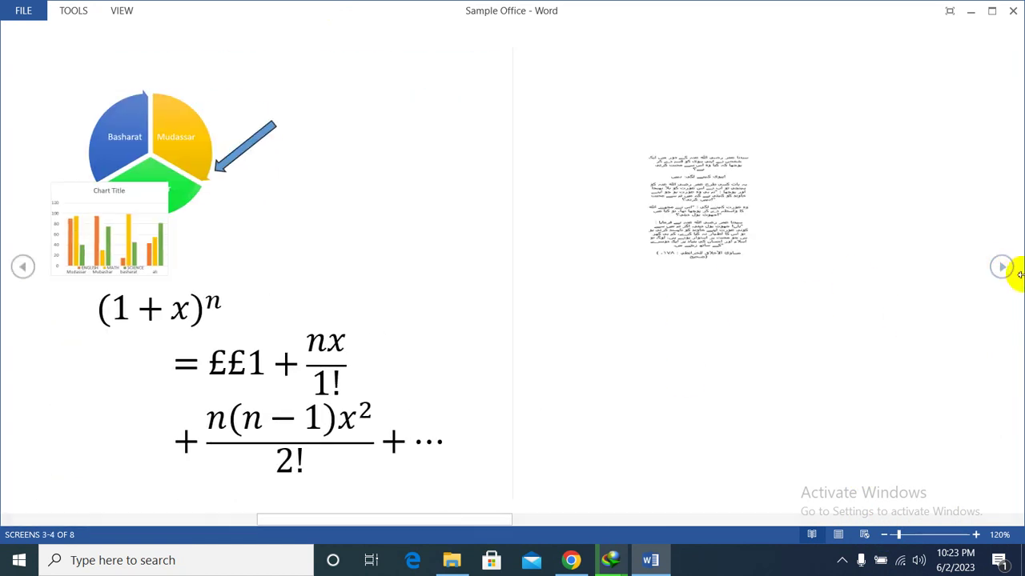
{"action": "left_click", "coordinate": [1001, 268]}
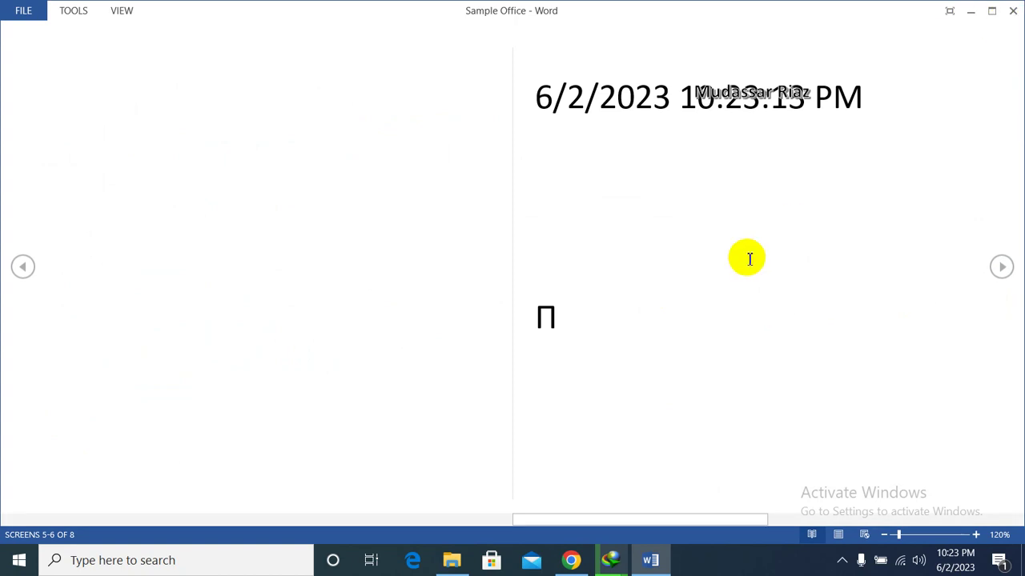
{"action": "key", "text": "Escape"}
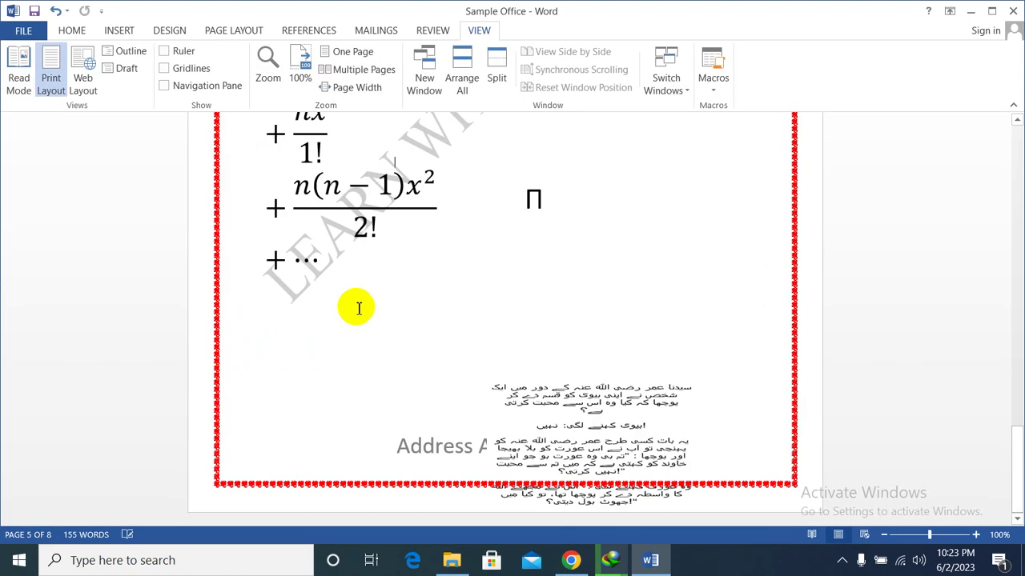
Step: Scroll back up to the AMS Online Working heading at the top of page 1
{"action": "scroll", "coordinate": [343, 288], "scroll_direction": "up", "scroll_amount": 1}
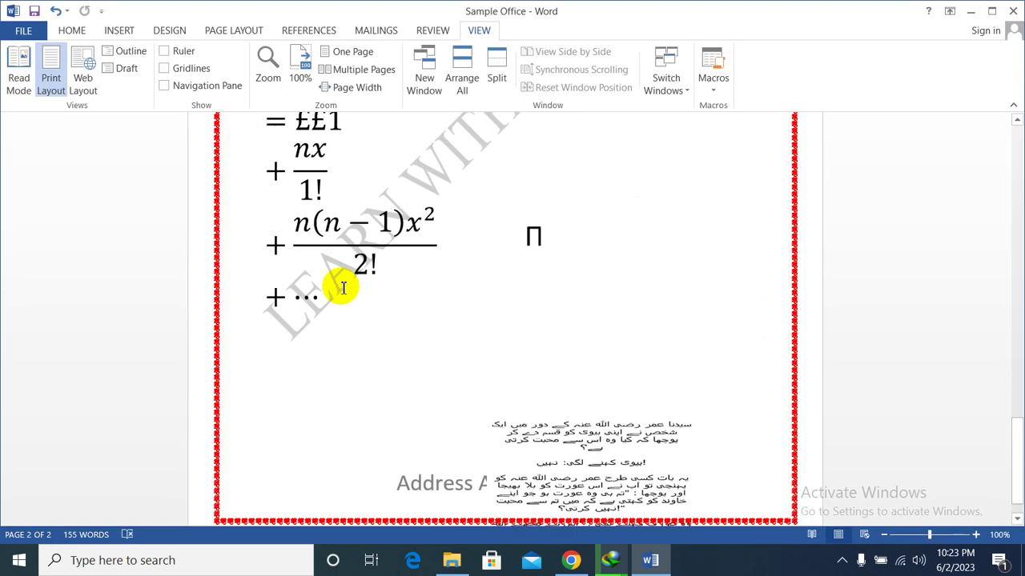
{"action": "scroll", "coordinate": [343, 289], "scroll_direction": "up", "scroll_amount": 2}
{"action": "scroll", "coordinate": [342, 289], "scroll_direction": "up", "scroll_amount": 5}
{"action": "scroll", "coordinate": [292, 285], "scroll_direction": "up", "scroll_amount": 10}
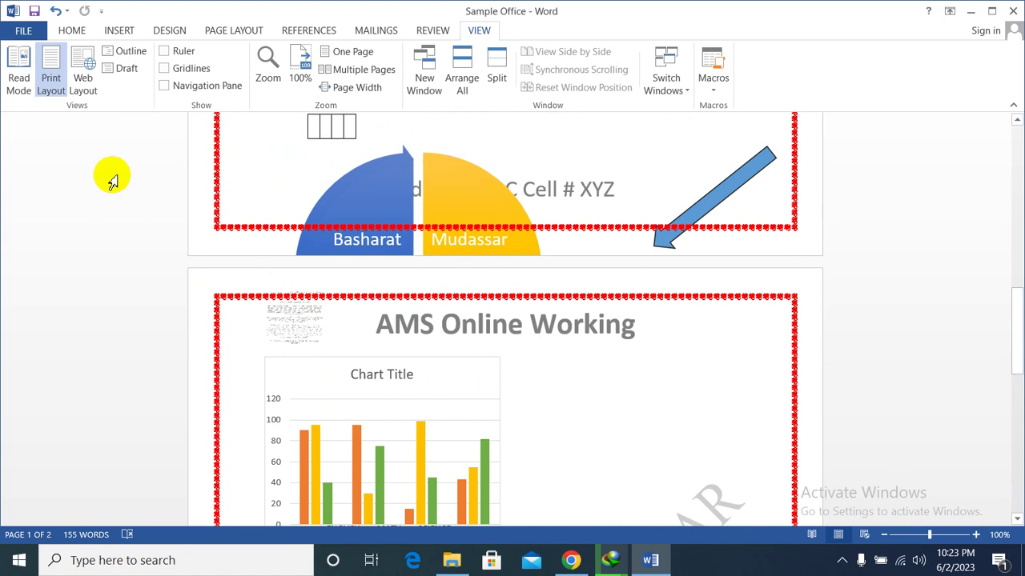
{"action": "scroll", "coordinate": [297, 221], "scroll_direction": "up", "scroll_amount": 4}
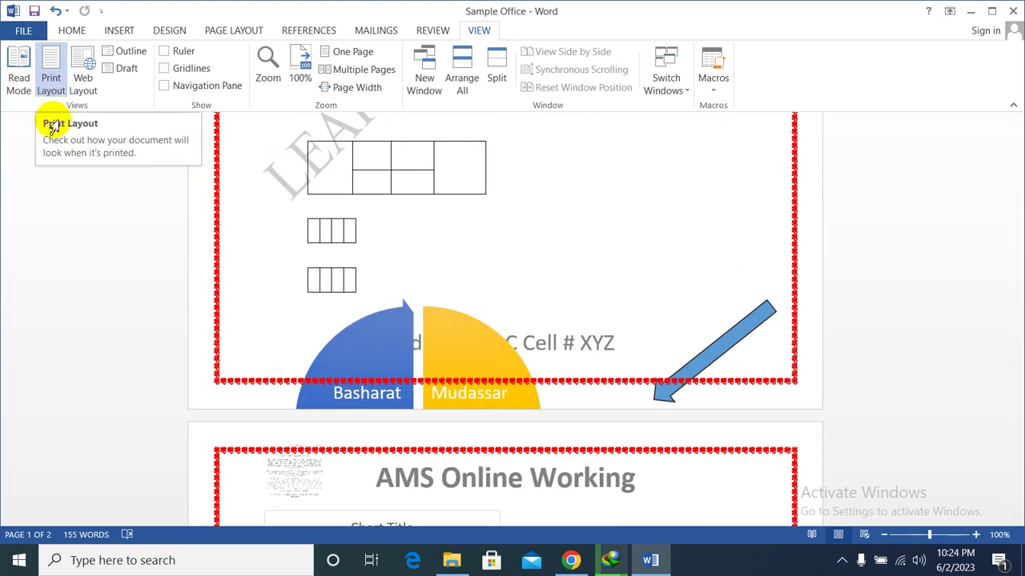
{"action": "scroll", "coordinate": [469, 320], "scroll_direction": "up", "scroll_amount": 4}
{"action": "scroll", "coordinate": [473, 321], "scroll_direction": "down", "scroll_amount": 10}
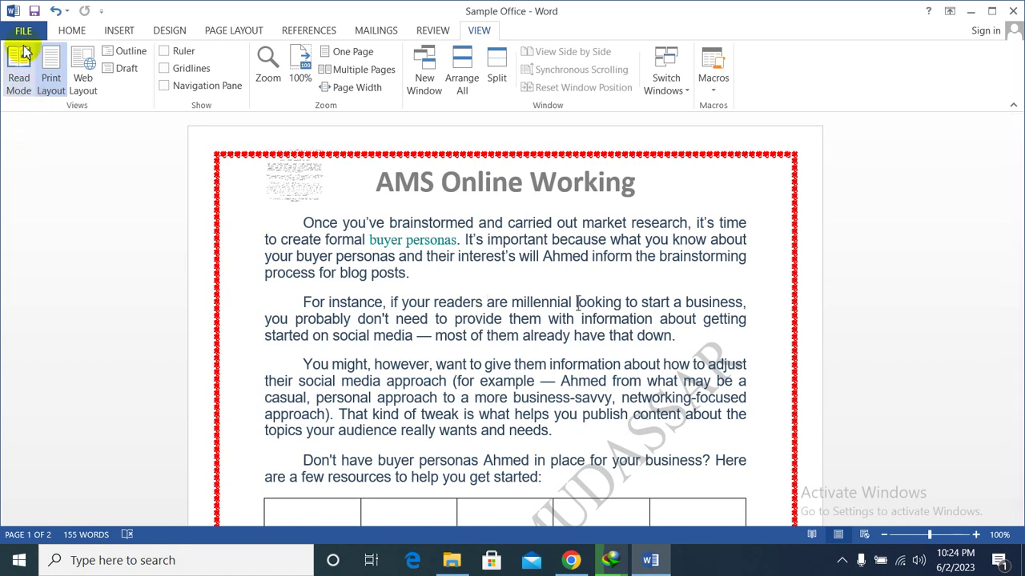
Step: Open the Print backstage showing both pages with Microsoft Print to PDF as printer
{"action": "left_click", "coordinate": [24, 30]}
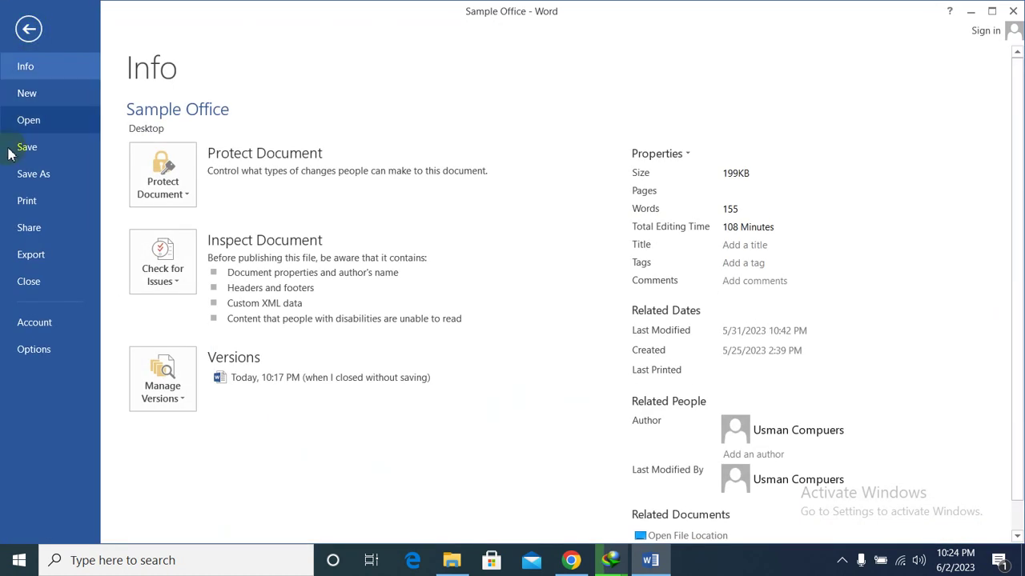
{"action": "left_click", "coordinate": [40, 206]}
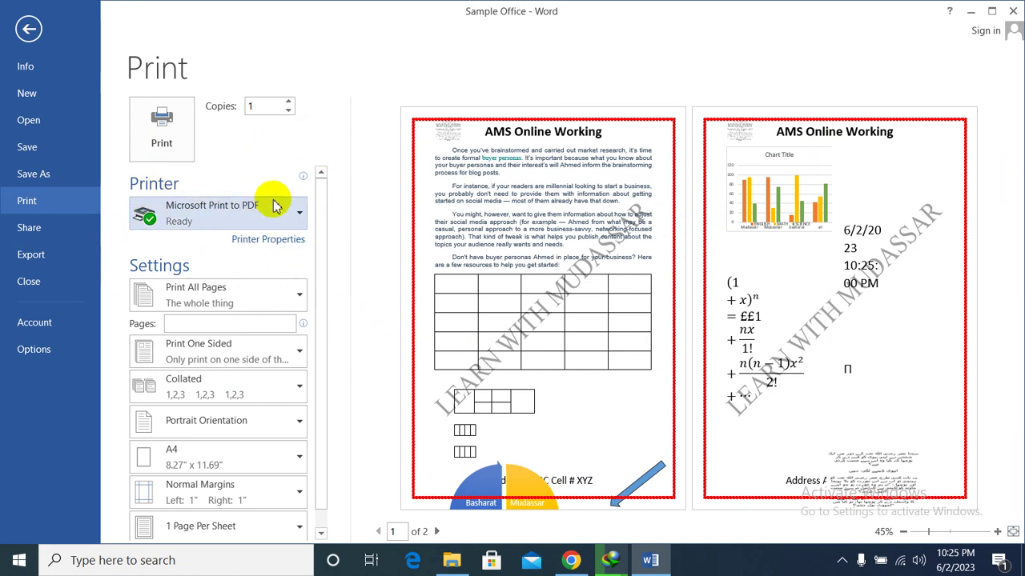
{"action": "scroll", "coordinate": [316, 232], "scroll_direction": "down", "scroll_amount": 1}
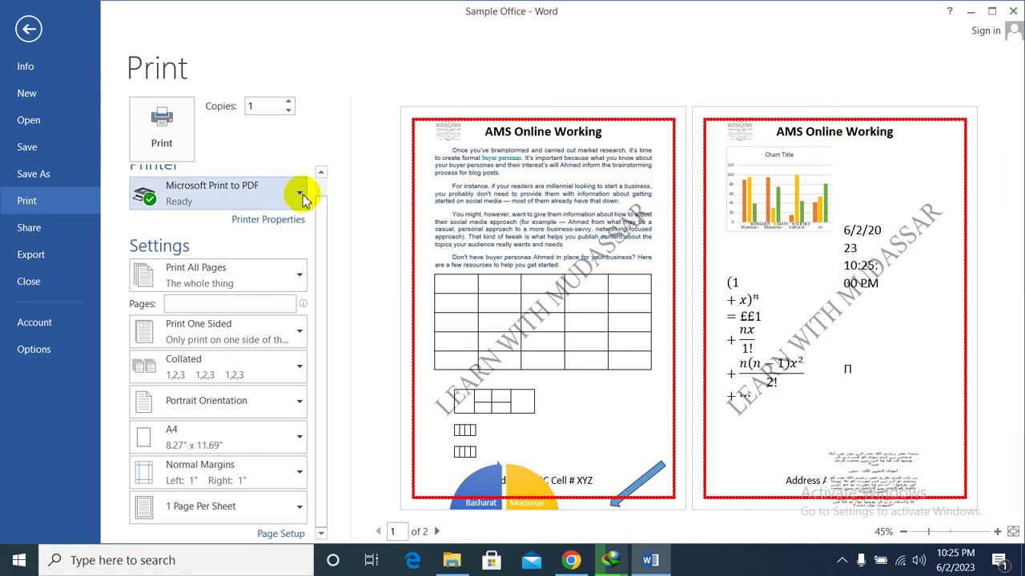
{"action": "left_click", "coordinate": [301, 196]}
{"action": "left_click", "coordinate": [303, 199]}
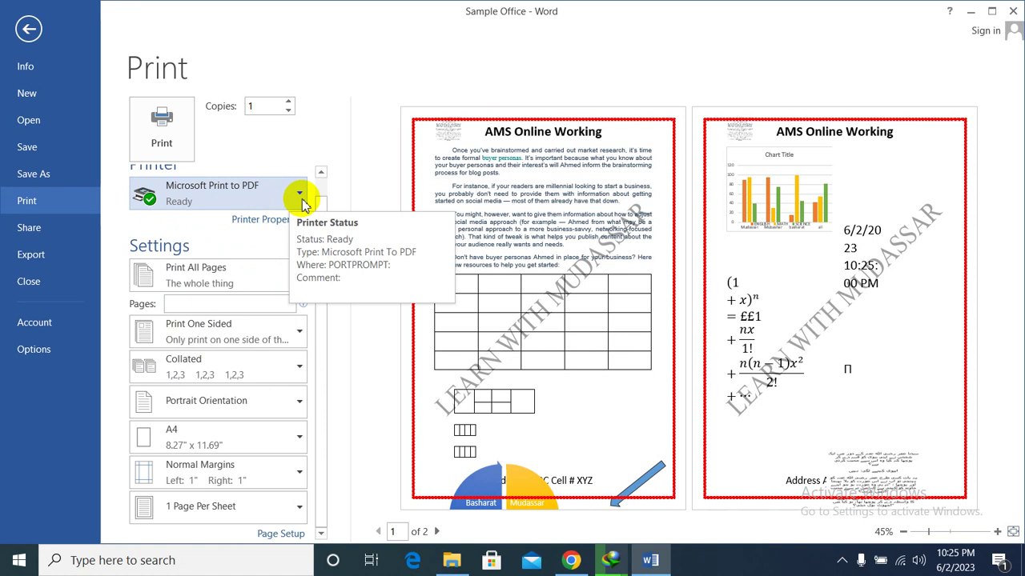
{"action": "left_click", "coordinate": [303, 201]}
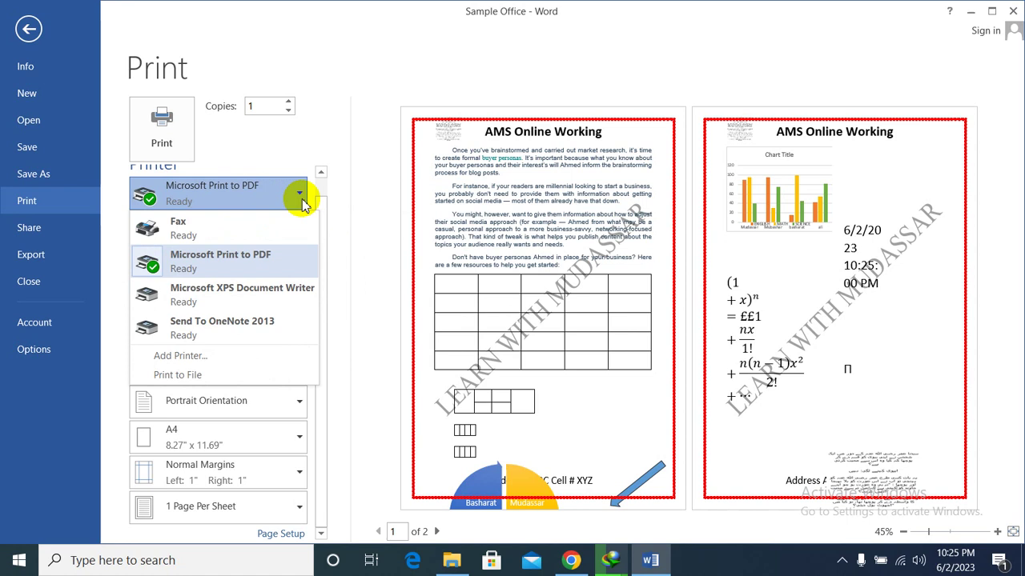
{"action": "left_click", "coordinate": [302, 202]}
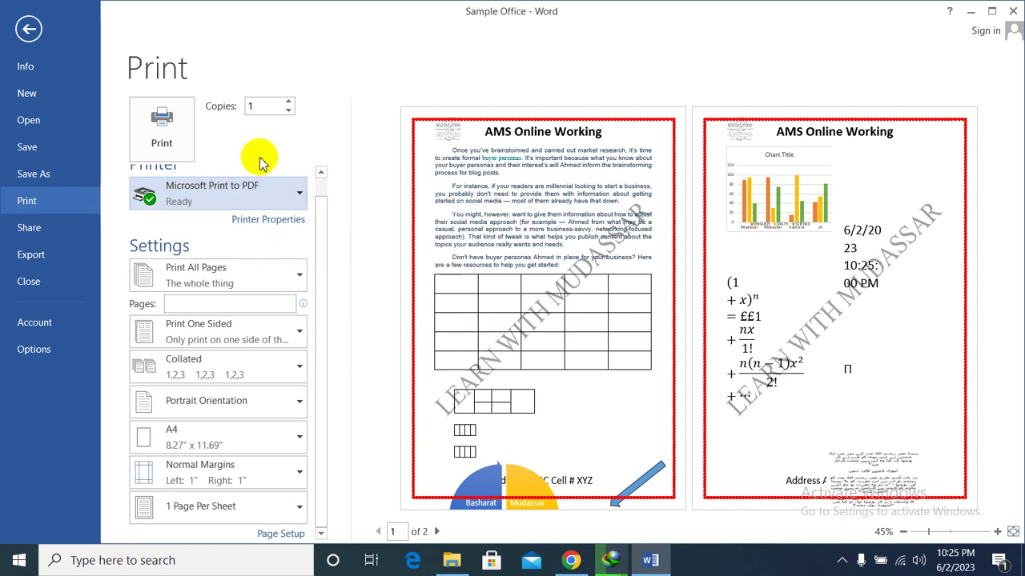
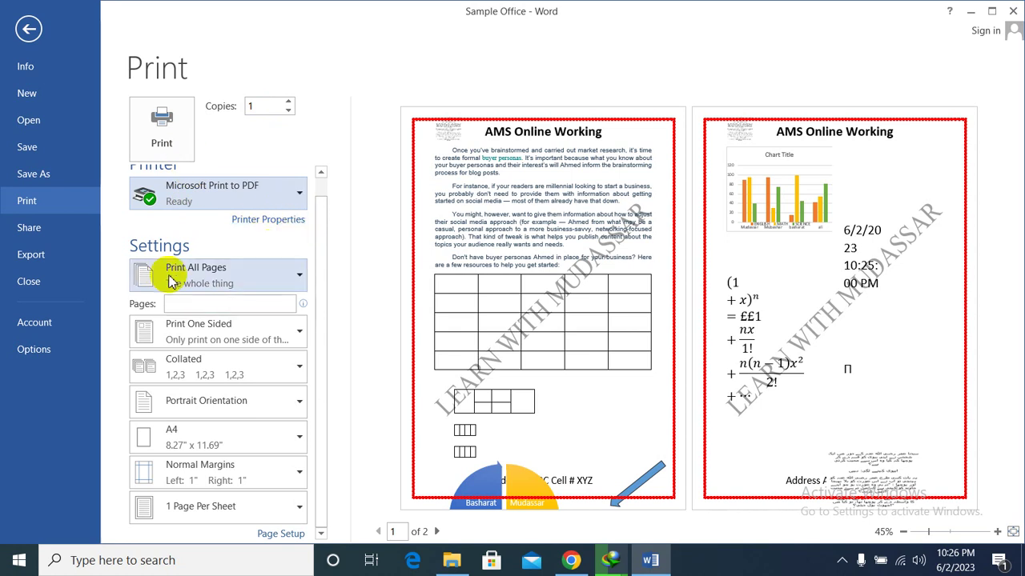
Step: Try a Custom Print range, then set the print range back to all pages
{"action": "left_click", "coordinate": [301, 279]}
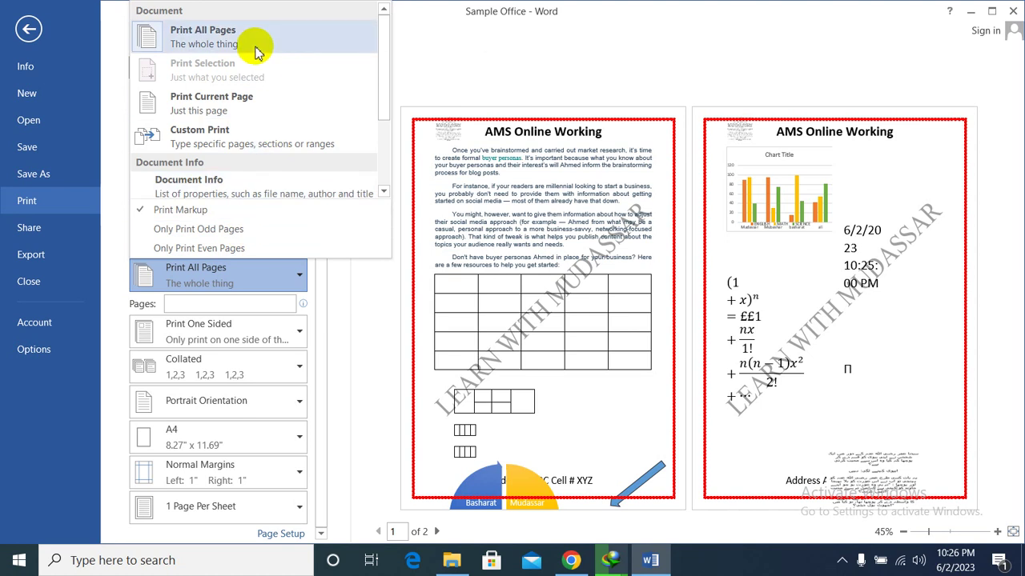
{"action": "left_click", "coordinate": [261, 139]}
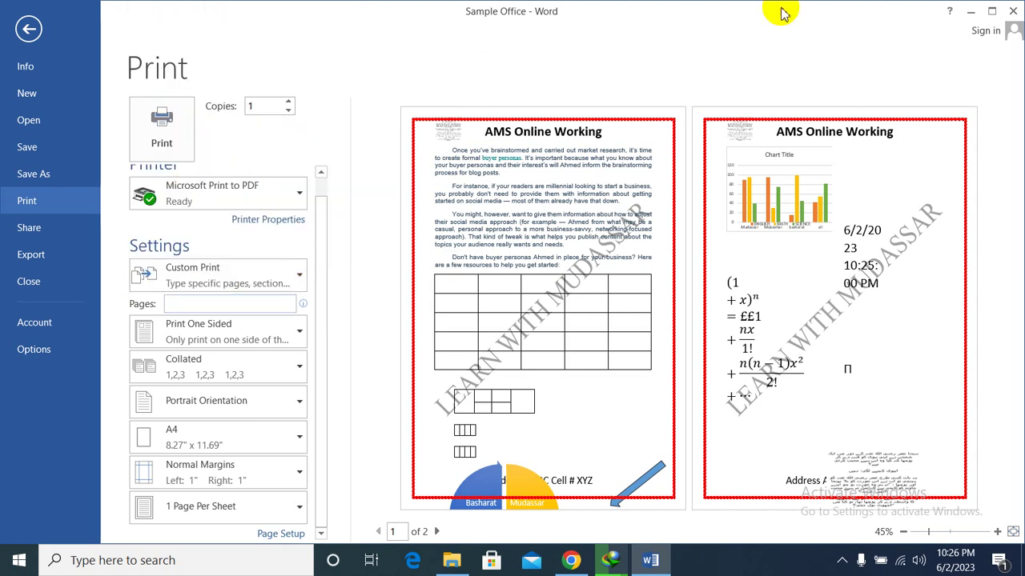
{"action": "left_click", "coordinate": [208, 305]}
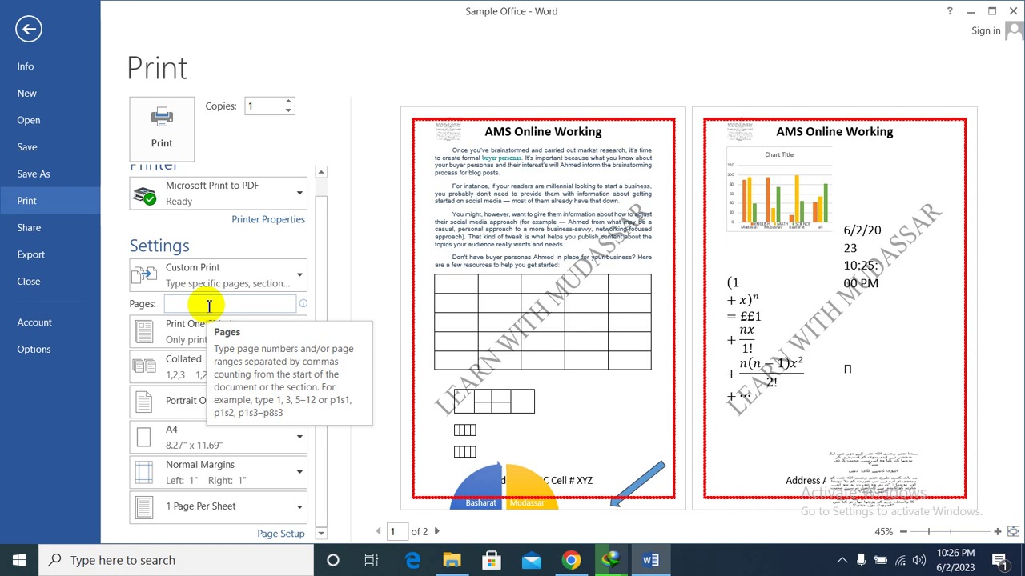
{"action": "left_click", "coordinate": [297, 279]}
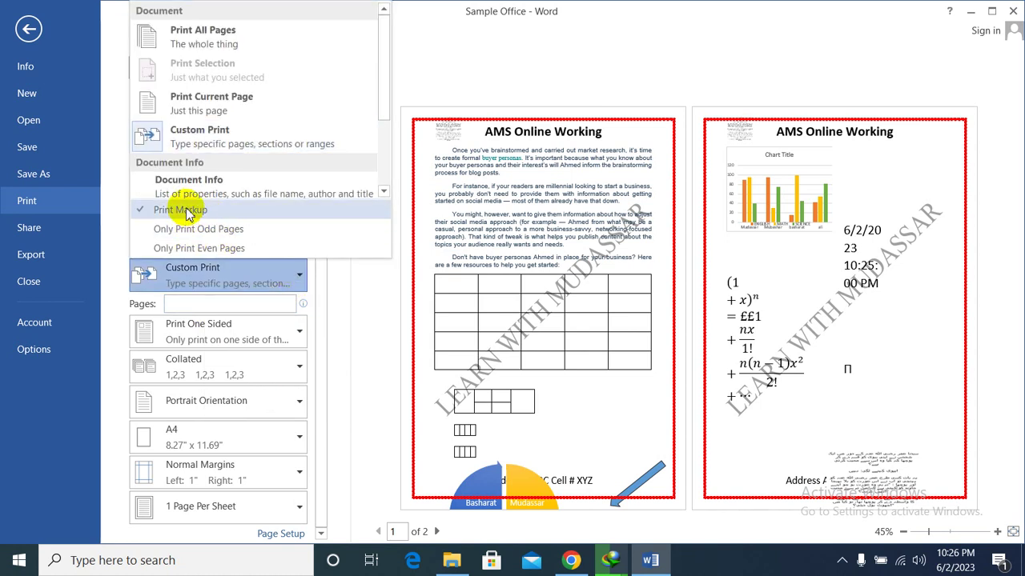
{"action": "left_click", "coordinate": [181, 34]}
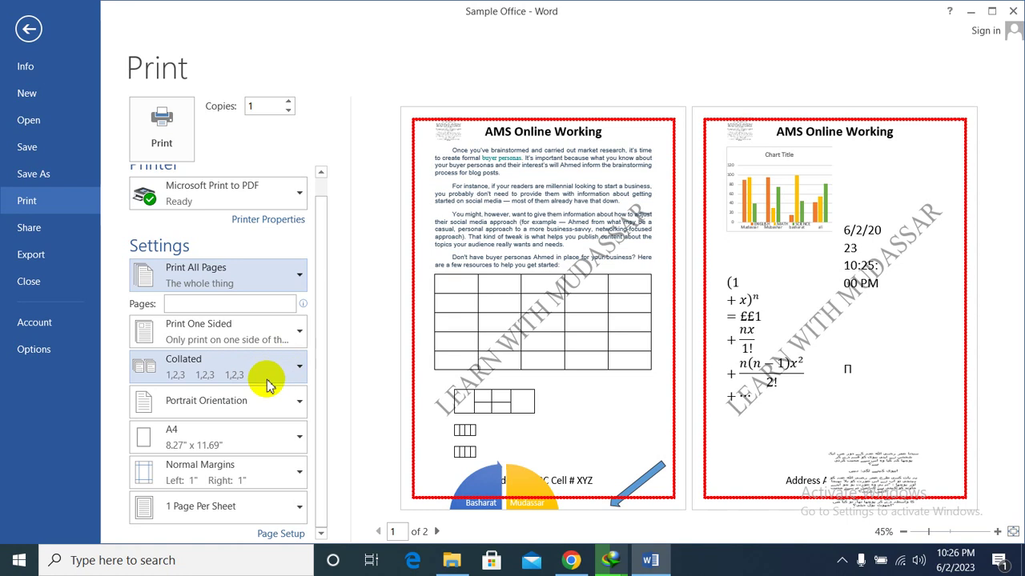
Step: Switch the printout to Uncollated, then back to Collated
{"action": "left_click", "coordinate": [301, 369]}
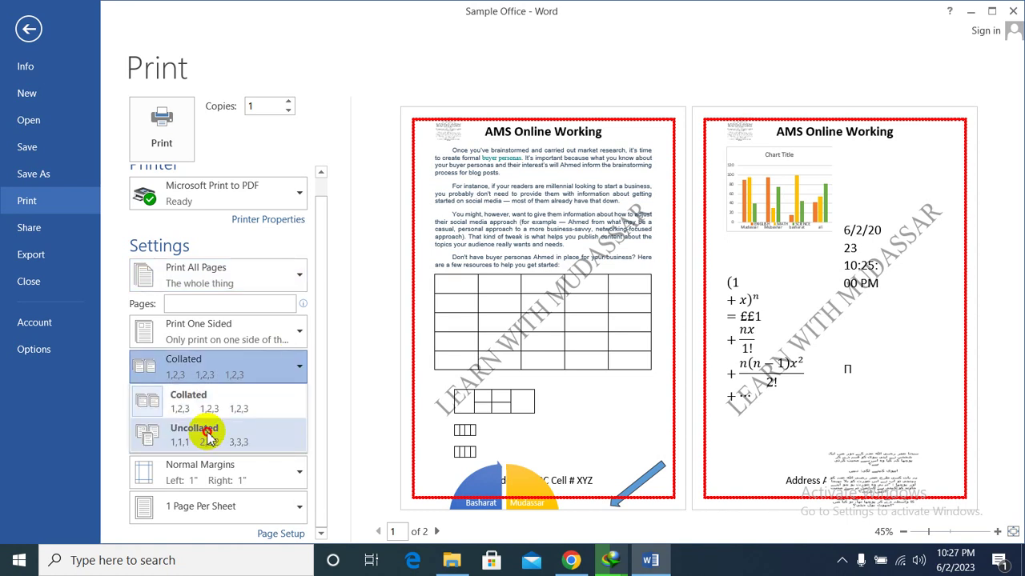
{"action": "left_click", "coordinate": [200, 433]}
{"action": "left_click", "coordinate": [301, 366]}
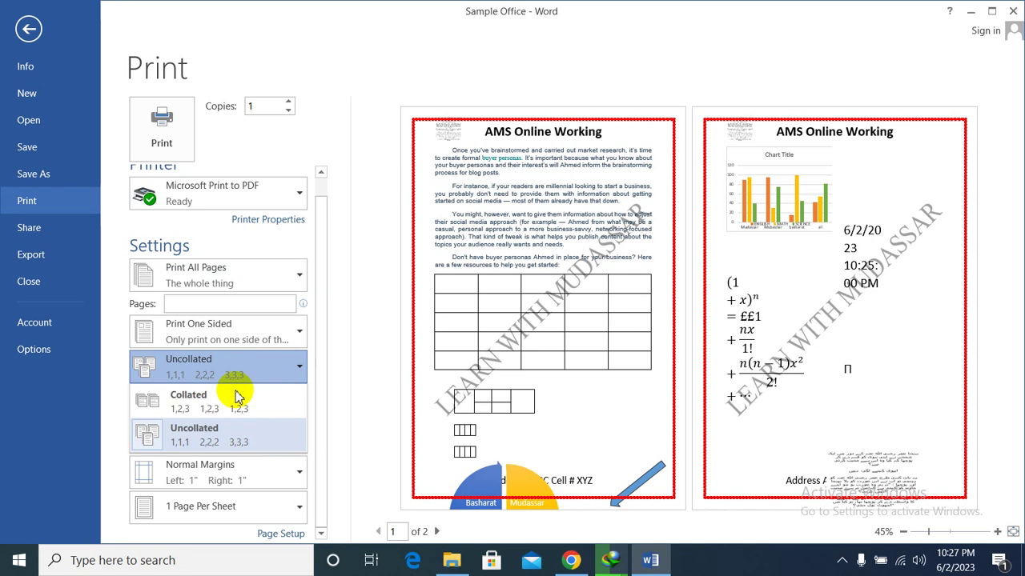
{"action": "left_click", "coordinate": [240, 393]}
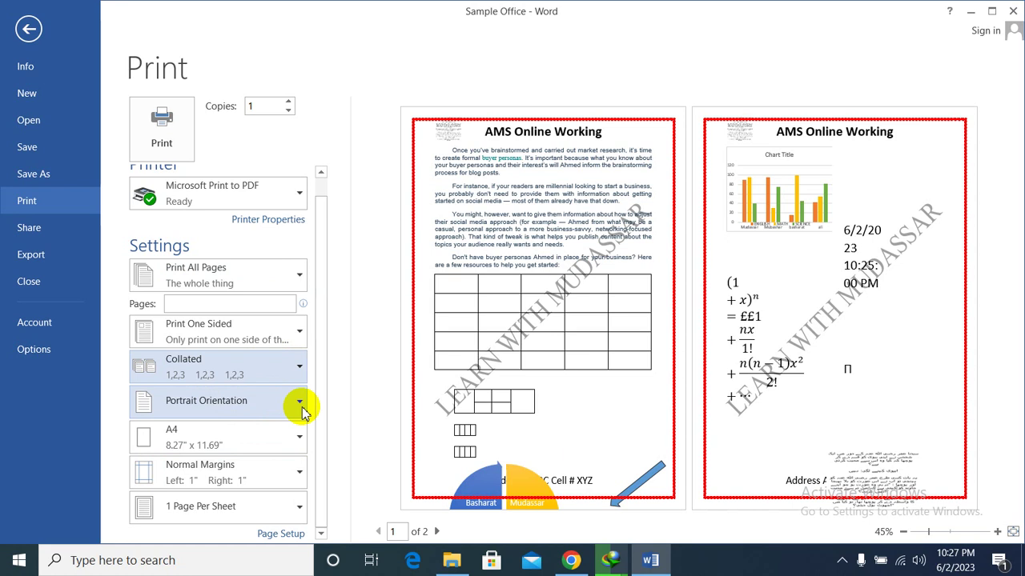
Step: Change the printout to Landscape Orientation, then back to Portrait Orientation
{"action": "left_click", "coordinate": [301, 406]}
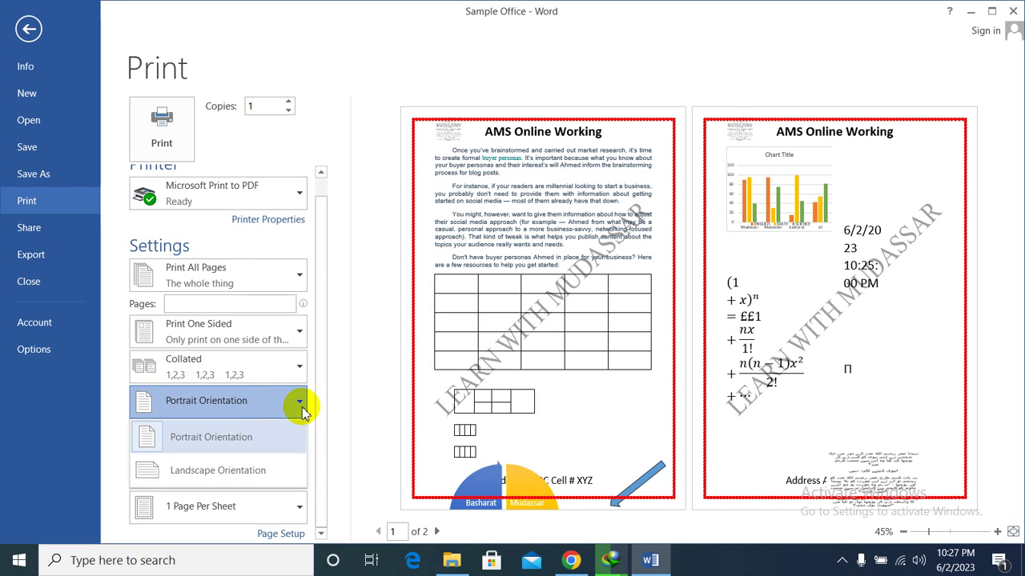
{"action": "left_click", "coordinate": [228, 470]}
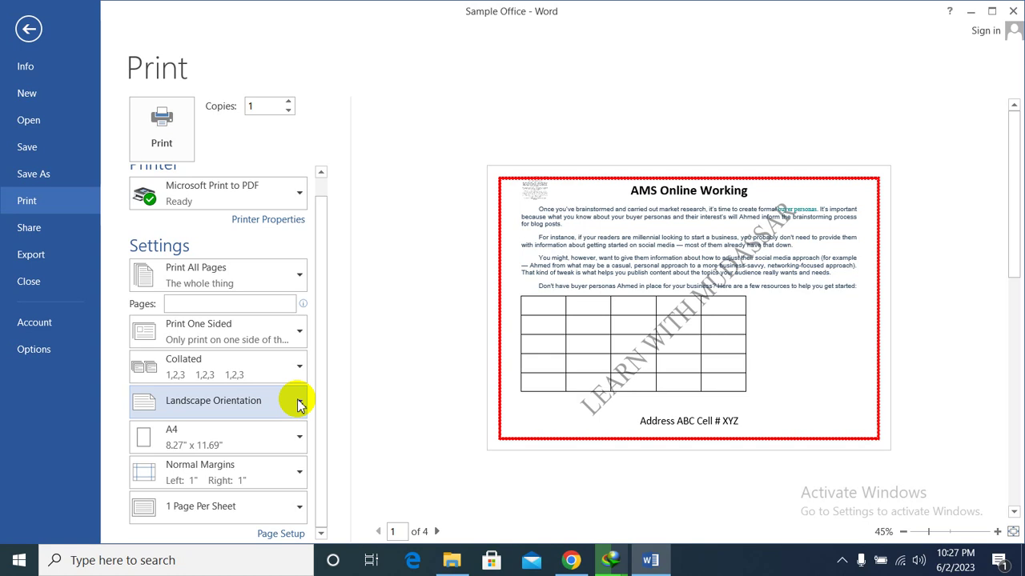
{"action": "left_click", "coordinate": [298, 404]}
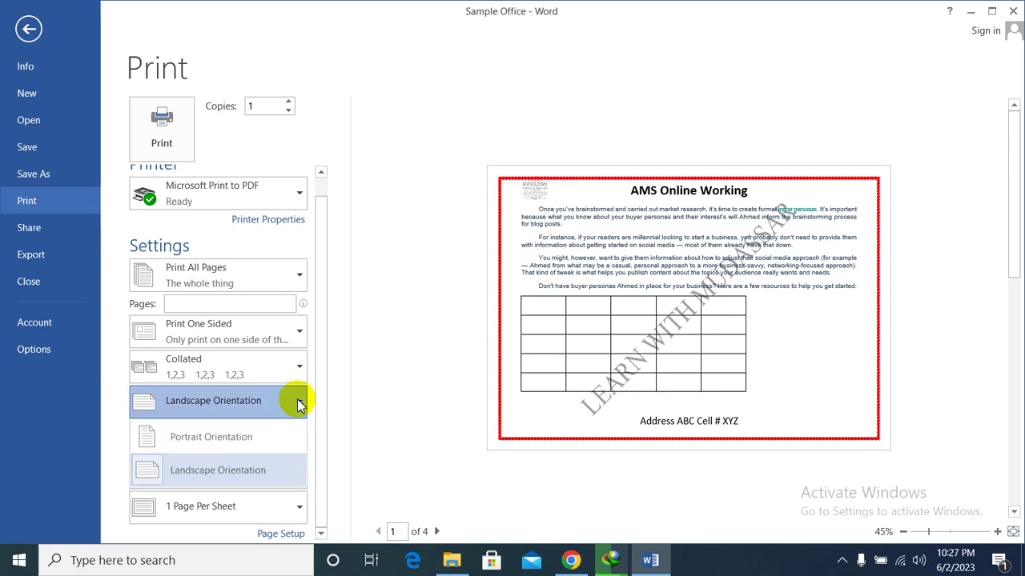
{"action": "left_click", "coordinate": [247, 437]}
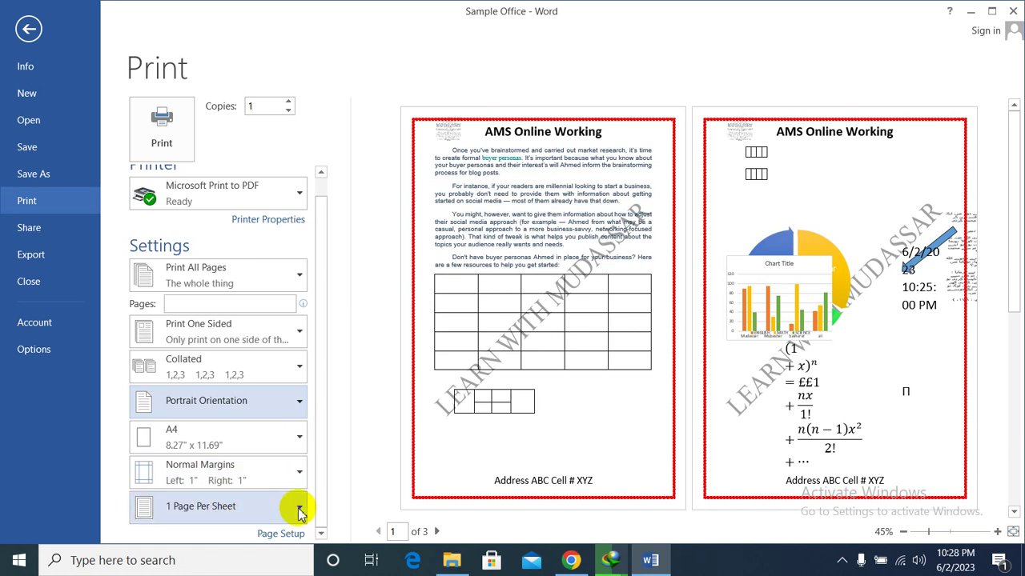
{"action": "left_click", "coordinate": [298, 506]}
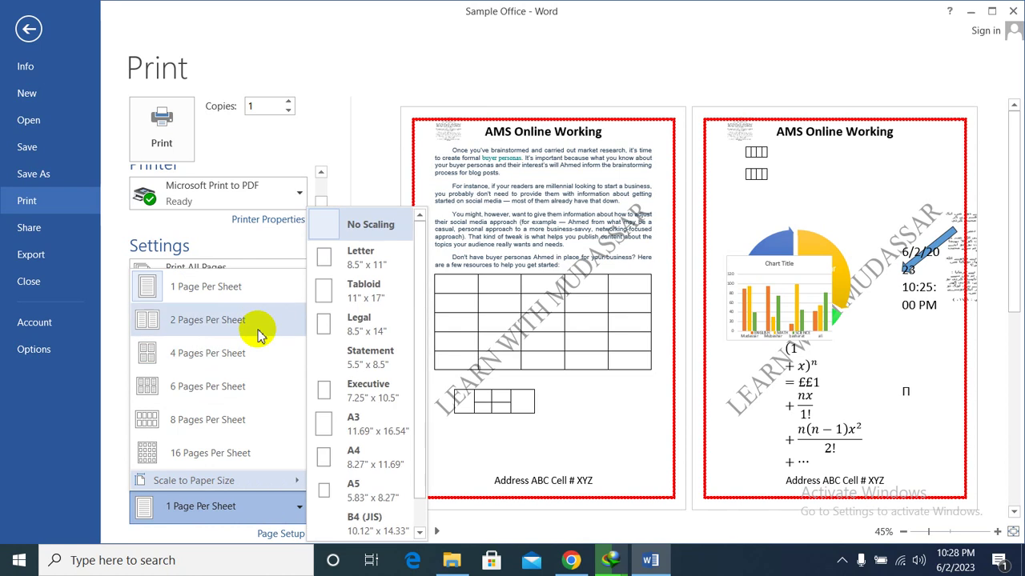
{"action": "left_click", "coordinate": [299, 512]}
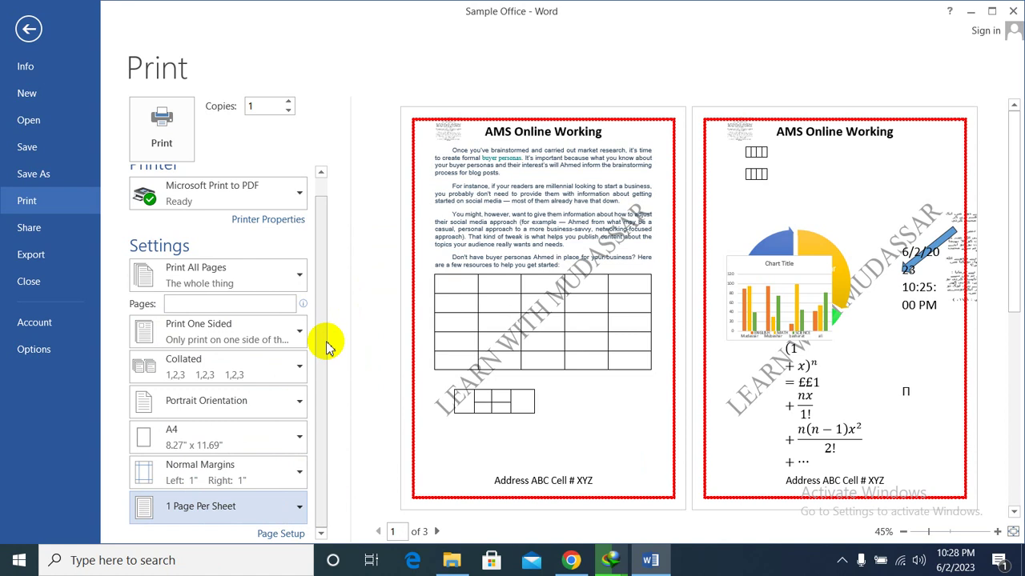
{"action": "left_click", "coordinate": [284, 533]}
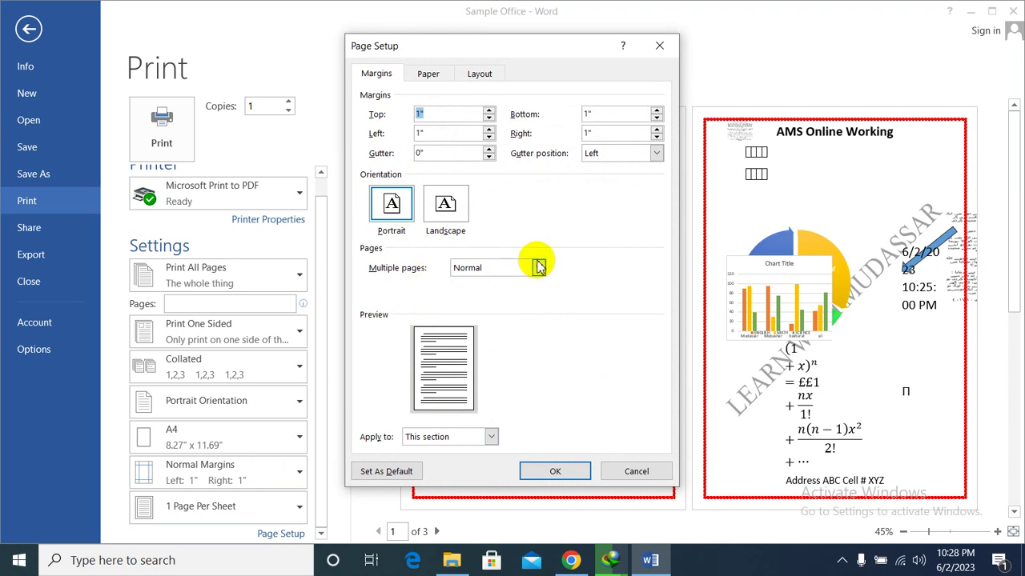
{"action": "left_click", "coordinate": [491, 437]}
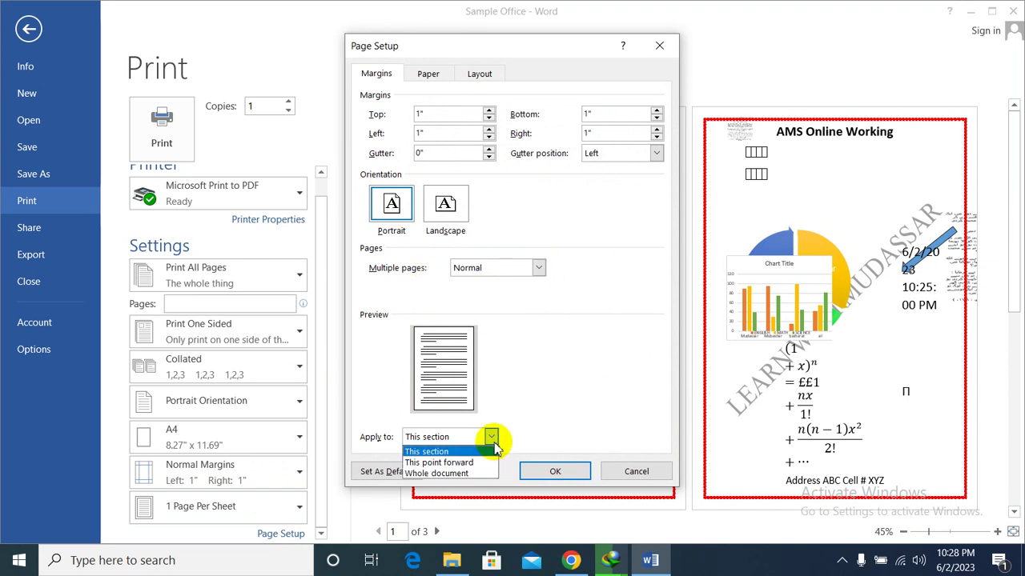
{"action": "left_click", "coordinate": [493, 441]}
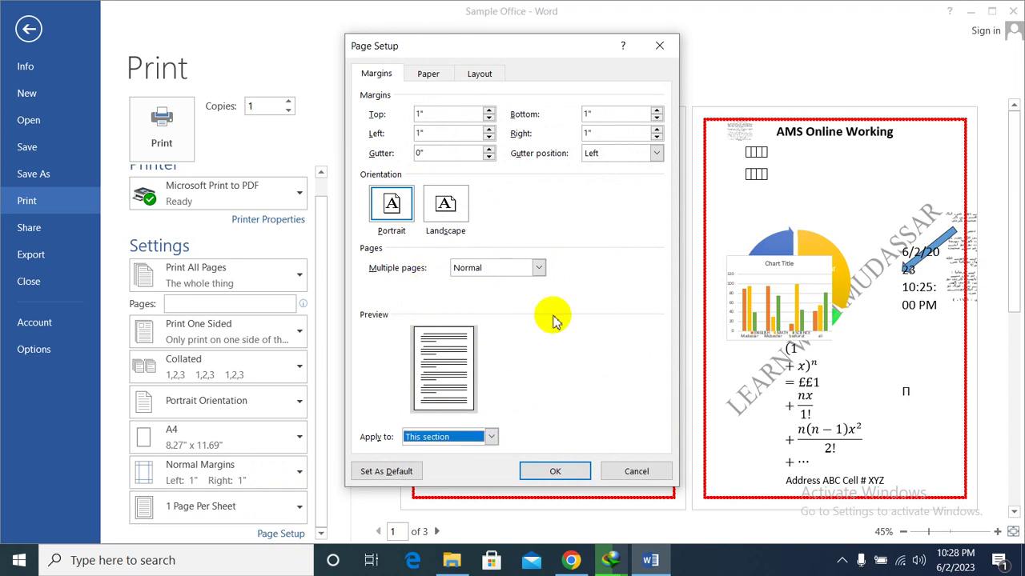
{"action": "left_click", "coordinate": [424, 74]}
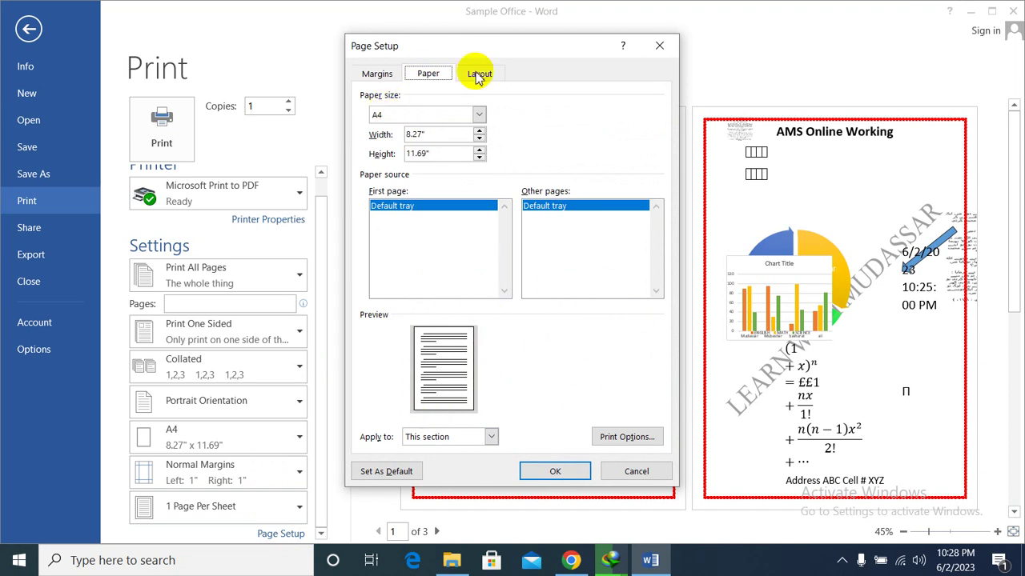
{"action": "left_click", "coordinate": [478, 81]}
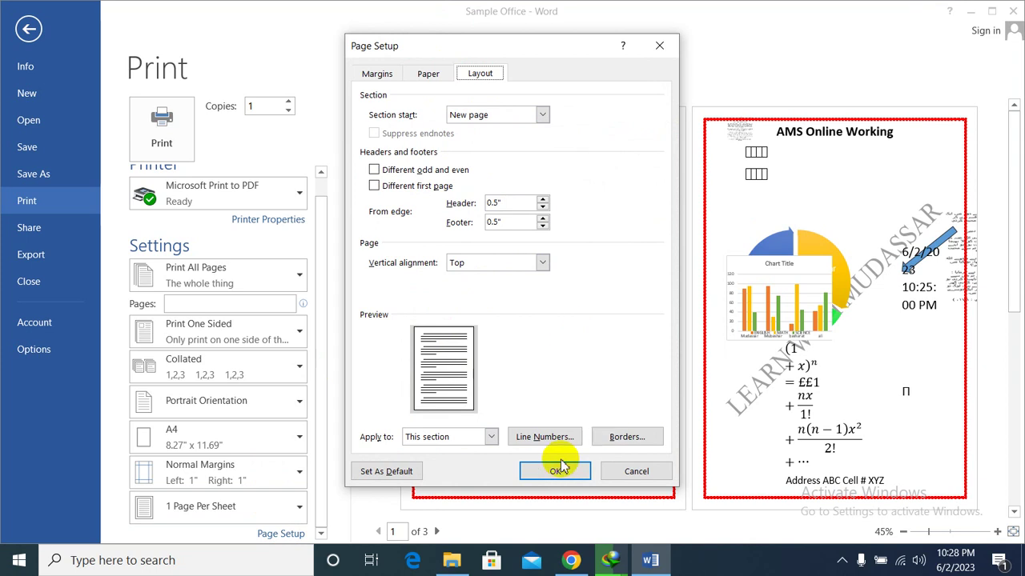
{"action": "left_click", "coordinate": [625, 476]}
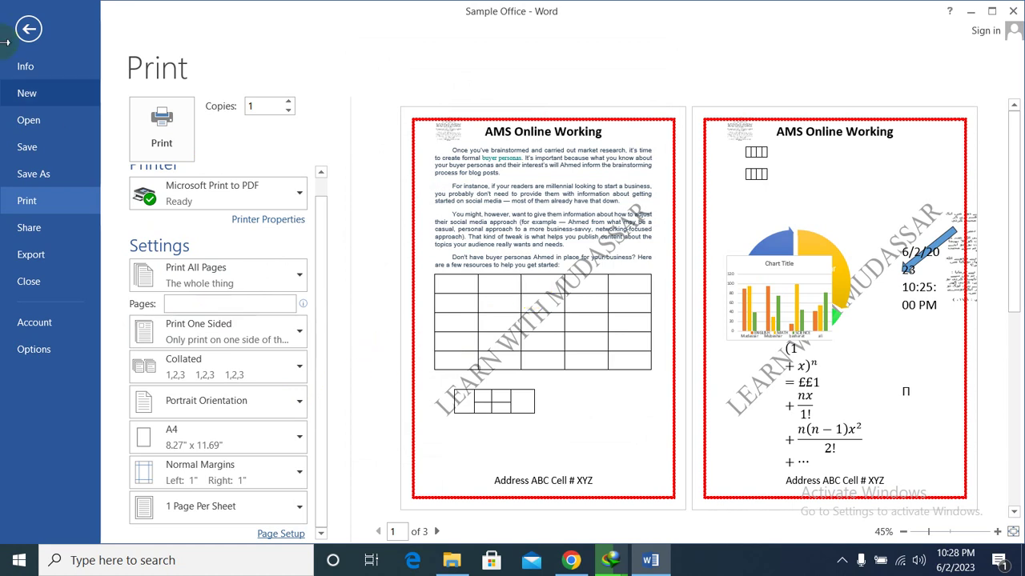
Step: Leave the Print screen, then briefly check the file Info page before returning to the document
{"action": "left_click", "coordinate": [27, 27]}
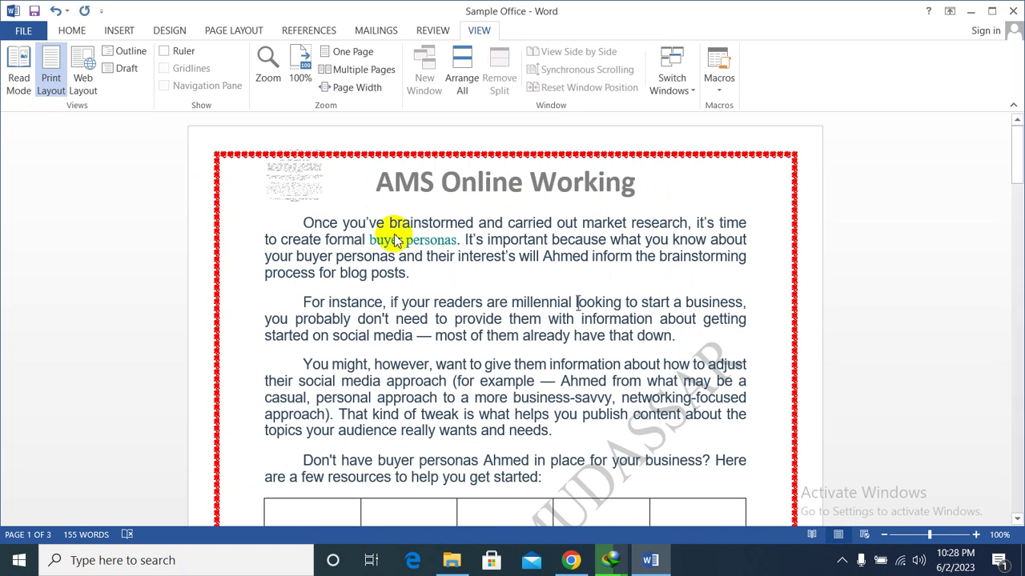
{"action": "scroll", "coordinate": [394, 241], "scroll_direction": "down", "scroll_amount": 10}
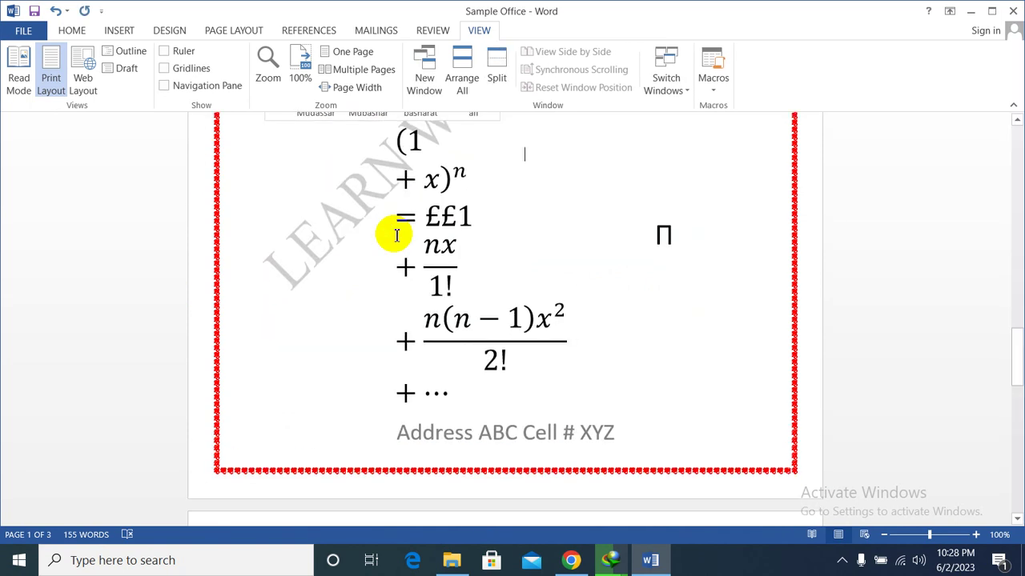
{"action": "scroll", "coordinate": [130, 155], "scroll_direction": "up", "scroll_amount": 15}
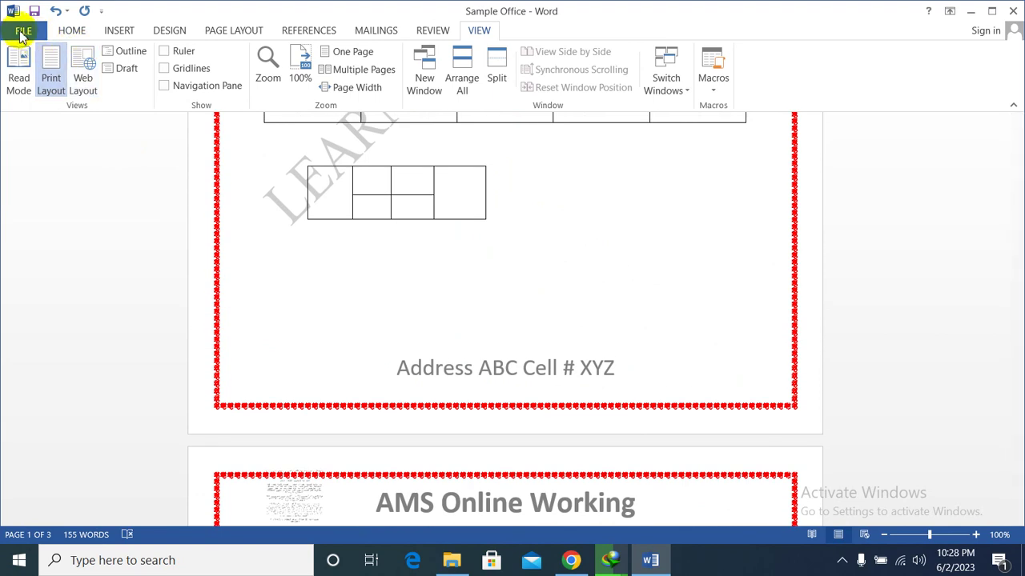
{"action": "left_click", "coordinate": [20, 32]}
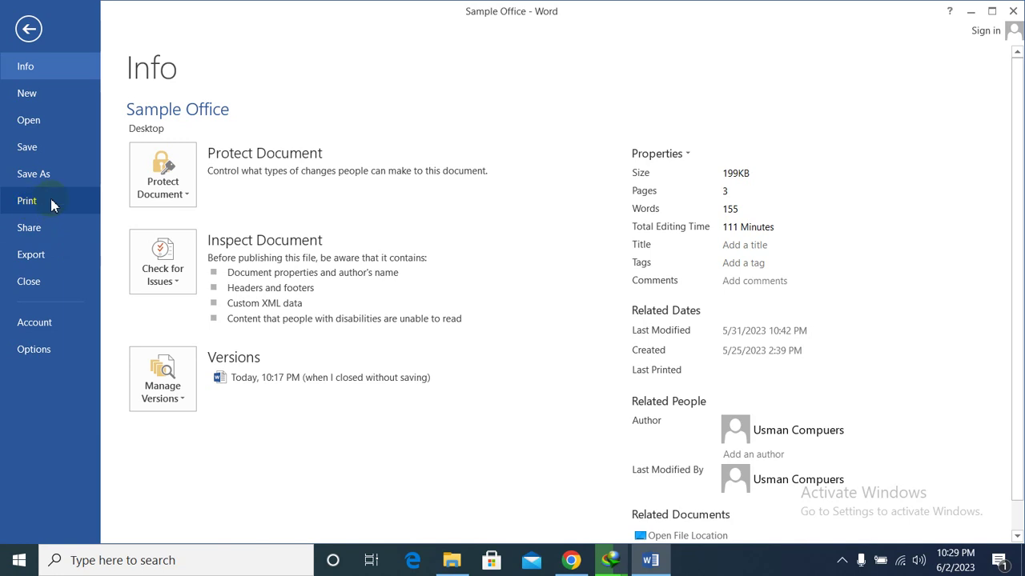
{"action": "left_click", "coordinate": [29, 29]}
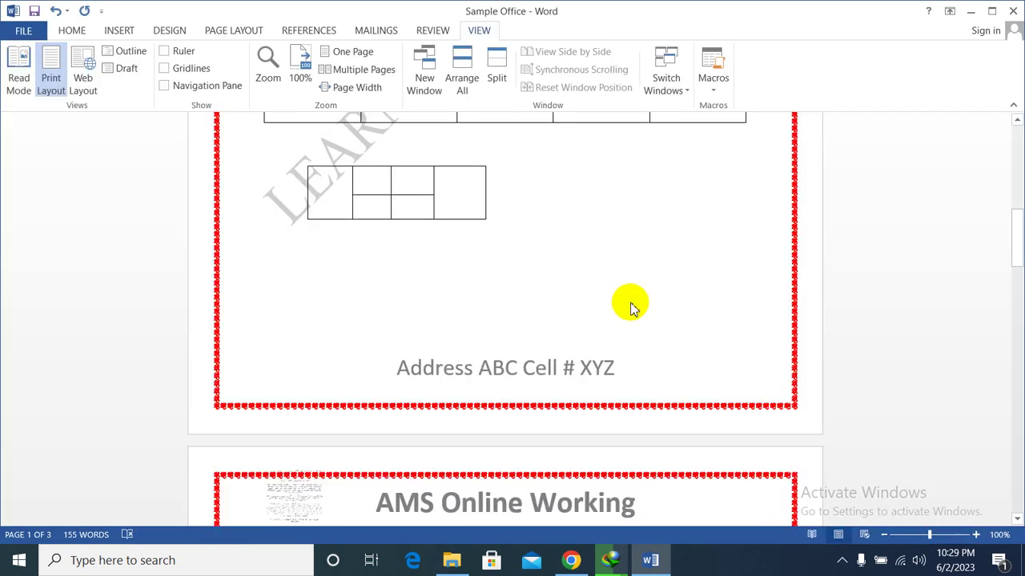
Step: Reopen print preview with Ctrl+P, close it, and scroll back up to page 1
{"action": "key", "text": "ctrl+p"}
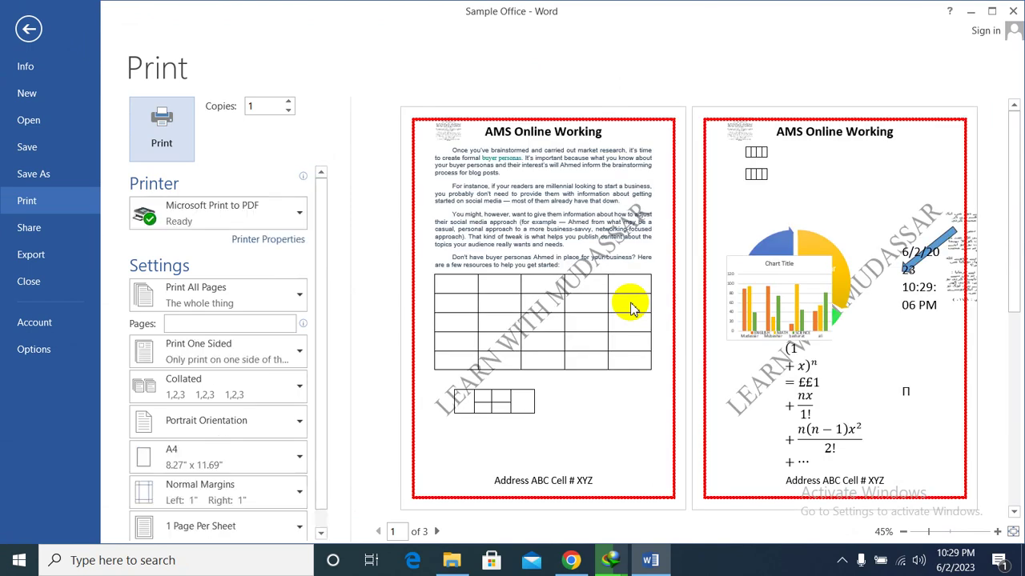
{"action": "left_click", "coordinate": [27, 29]}
{"action": "scroll", "coordinate": [240, 192], "scroll_direction": "down", "scroll_amount": 10}
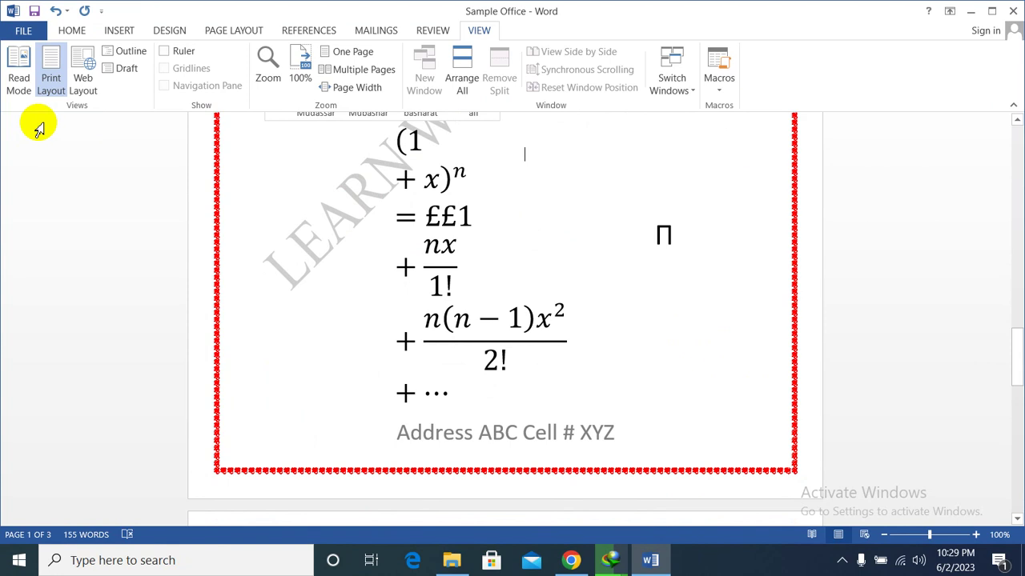
{"action": "scroll", "coordinate": [48, 136], "scroll_direction": "up", "scroll_amount": 2}
{"action": "scroll", "coordinate": [88, 151], "scroll_direction": "up", "scroll_amount": 2}
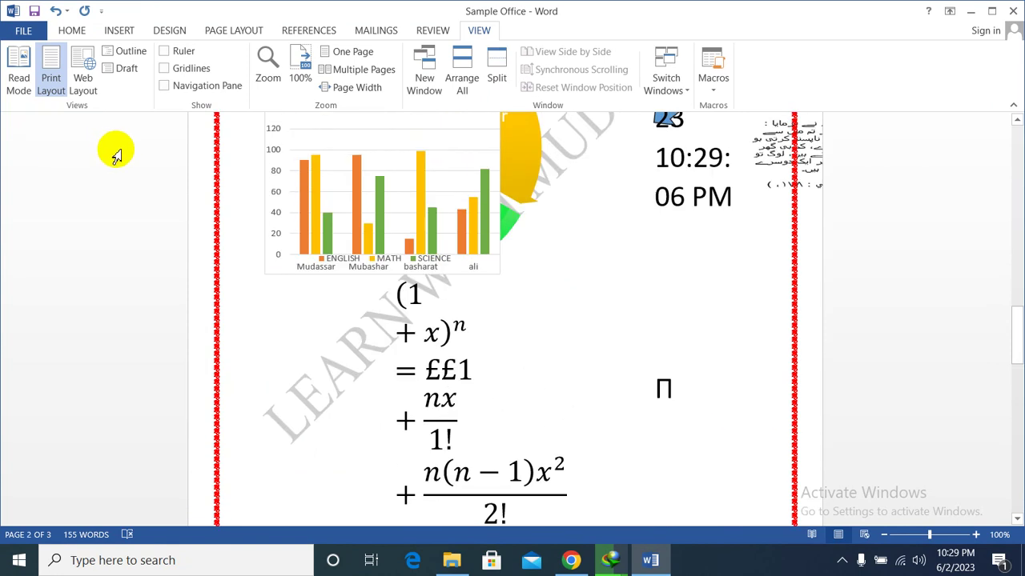
{"action": "scroll", "coordinate": [116, 155], "scroll_direction": "up", "scroll_amount": 6}
{"action": "scroll", "coordinate": [171, 166], "scroll_direction": "up", "scroll_amount": 5}
{"action": "scroll", "coordinate": [425, 201], "scroll_direction": "up", "scroll_amount": 9}
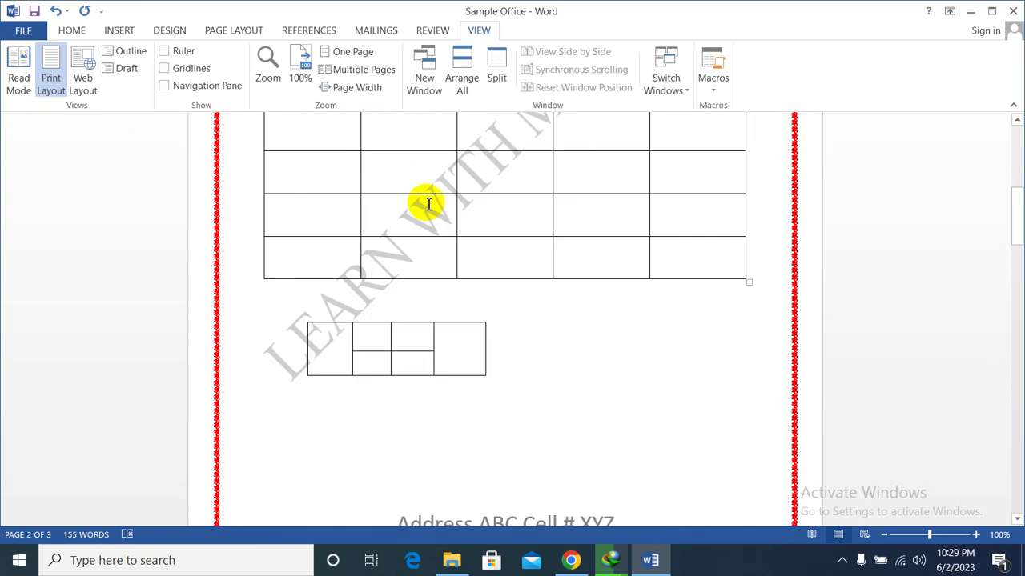
{"action": "scroll", "coordinate": [418, 195], "scroll_direction": "up", "scroll_amount": 8}
{"action": "scroll", "coordinate": [412, 229], "scroll_direction": "up", "scroll_amount": 5}
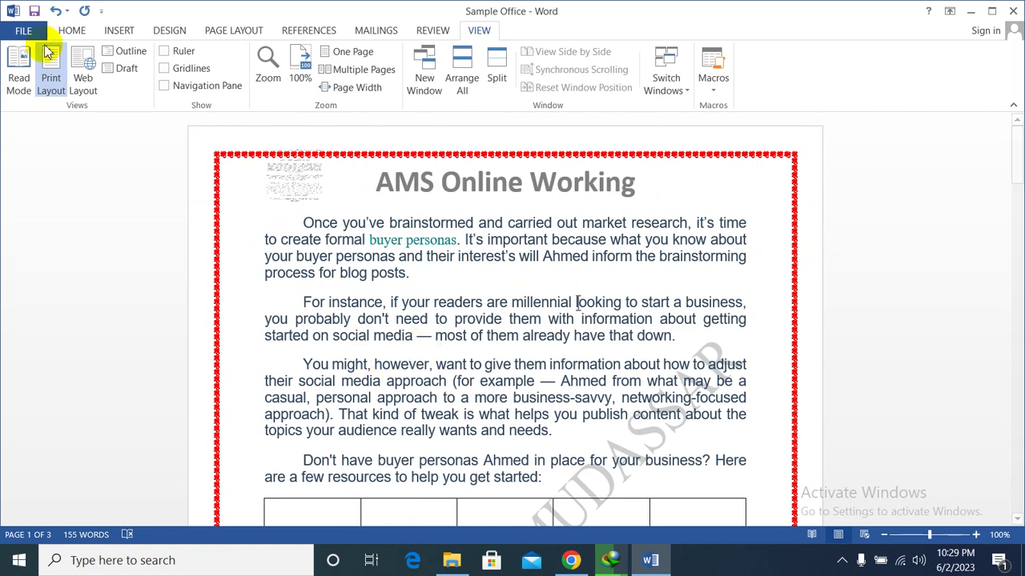
{"action": "left_click", "coordinate": [83, 86]}
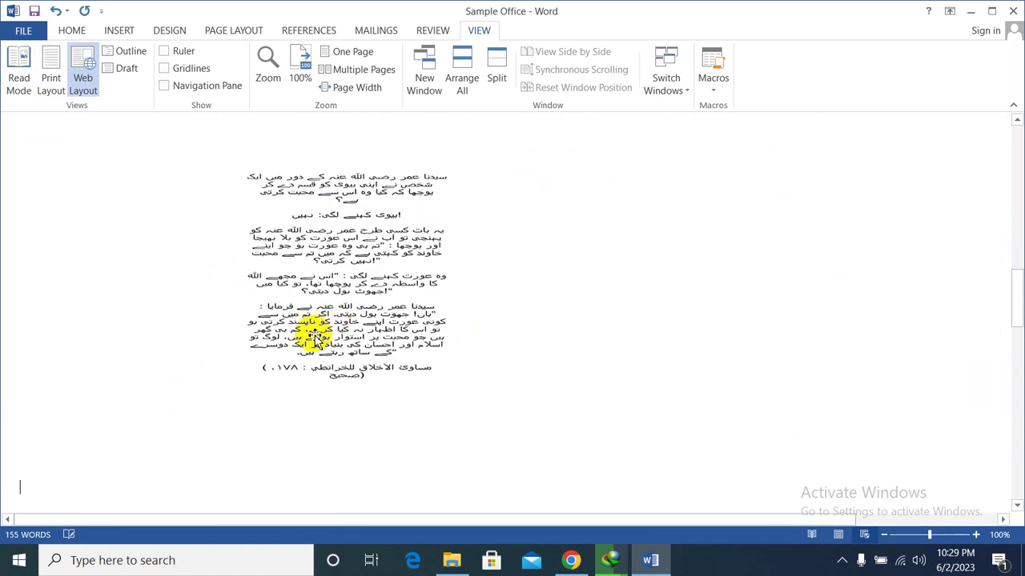
{"action": "scroll", "coordinate": [335, 328], "scroll_direction": "up", "scroll_amount": 1}
{"action": "scroll", "coordinate": [335, 328], "scroll_direction": "up", "scroll_amount": 4}
{"action": "scroll", "coordinate": [335, 328], "scroll_direction": "up", "scroll_amount": 4}
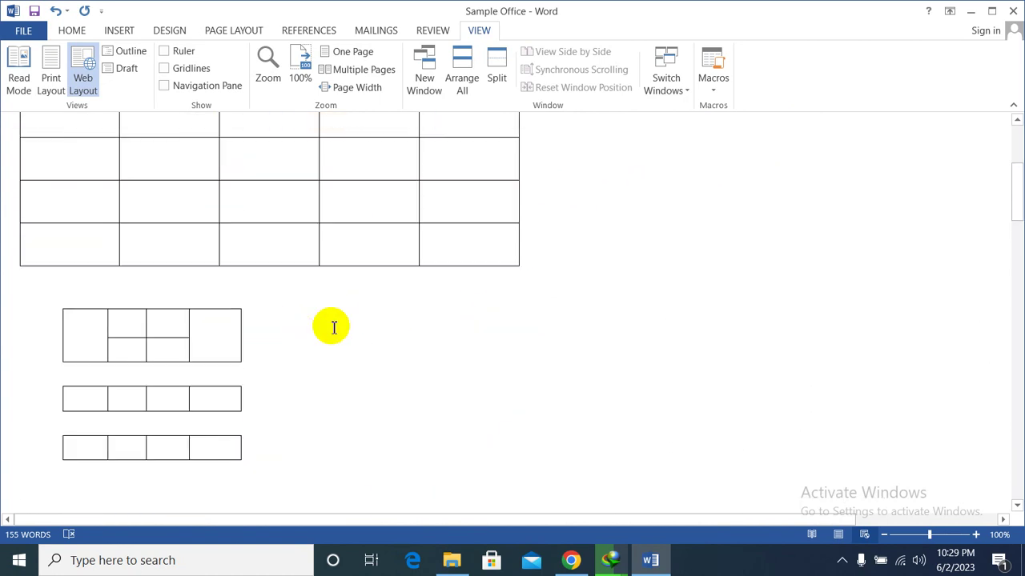
{"action": "scroll", "coordinate": [334, 326], "scroll_direction": "up", "scroll_amount": 4}
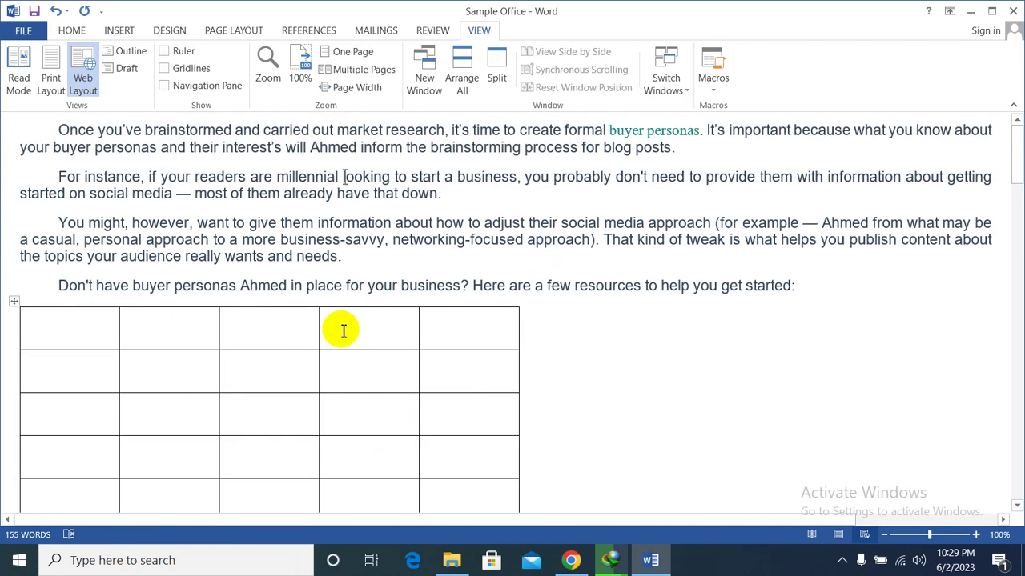
{"action": "scroll", "coordinate": [404, 305], "scroll_direction": "down", "scroll_amount": 3}
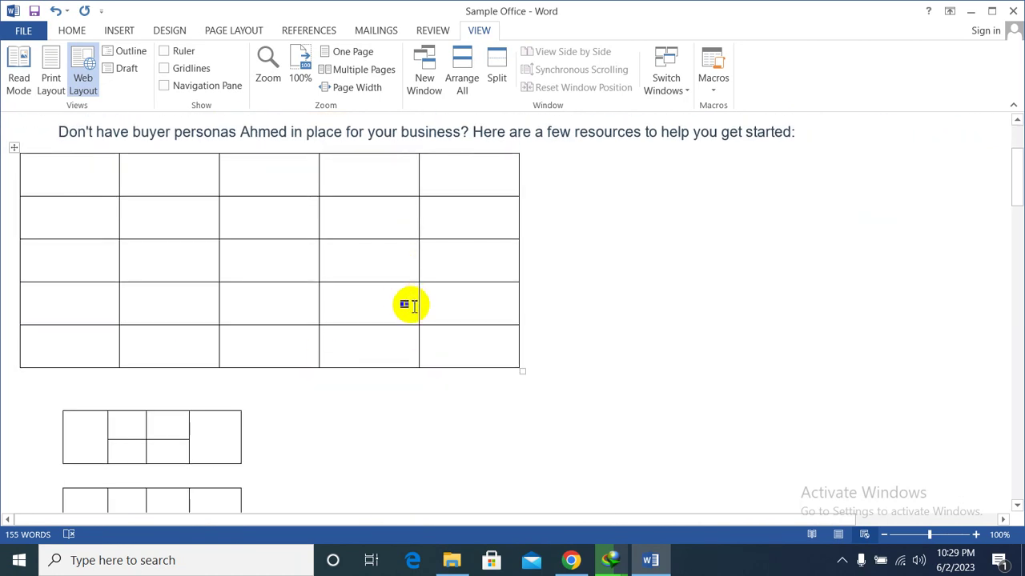
{"action": "scroll", "coordinate": [408, 304], "scroll_direction": "down", "scroll_amount": 5}
{"action": "scroll", "coordinate": [416, 304], "scroll_direction": "down", "scroll_amount": 6}
{"action": "scroll", "coordinate": [417, 304], "scroll_direction": "down", "scroll_amount": 3}
{"action": "scroll", "coordinate": [420, 305], "scroll_direction": "down", "scroll_amount": 2}
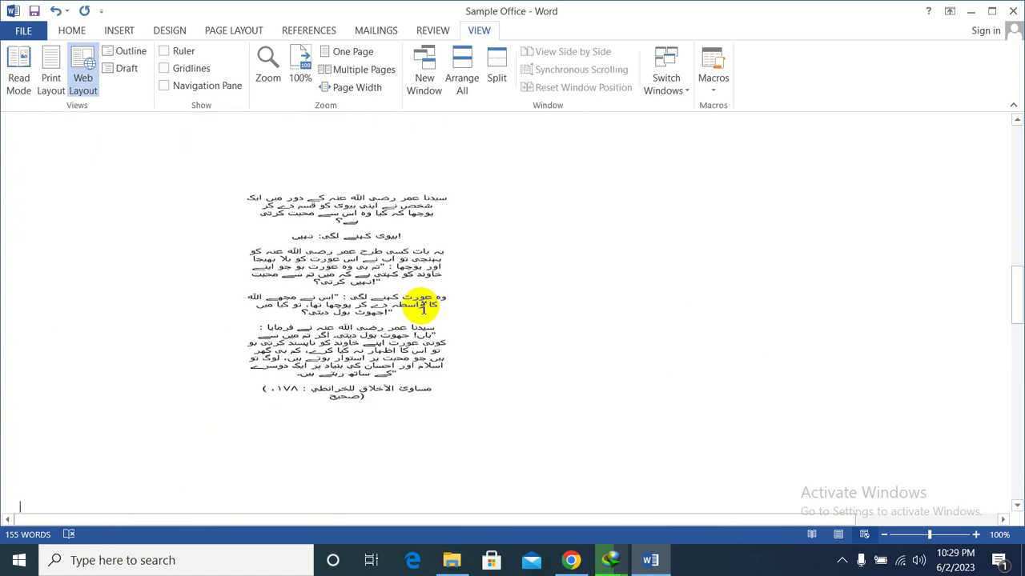
{"action": "scroll", "coordinate": [423, 309], "scroll_direction": "down", "scroll_amount": 2}
{"action": "scroll", "coordinate": [424, 309], "scroll_direction": "up", "scroll_amount": 6}
{"action": "scroll", "coordinate": [425, 309], "scroll_direction": "up", "scroll_amount": 5}
{"action": "scroll", "coordinate": [425, 311], "scroll_direction": "up", "scroll_amount": 5}
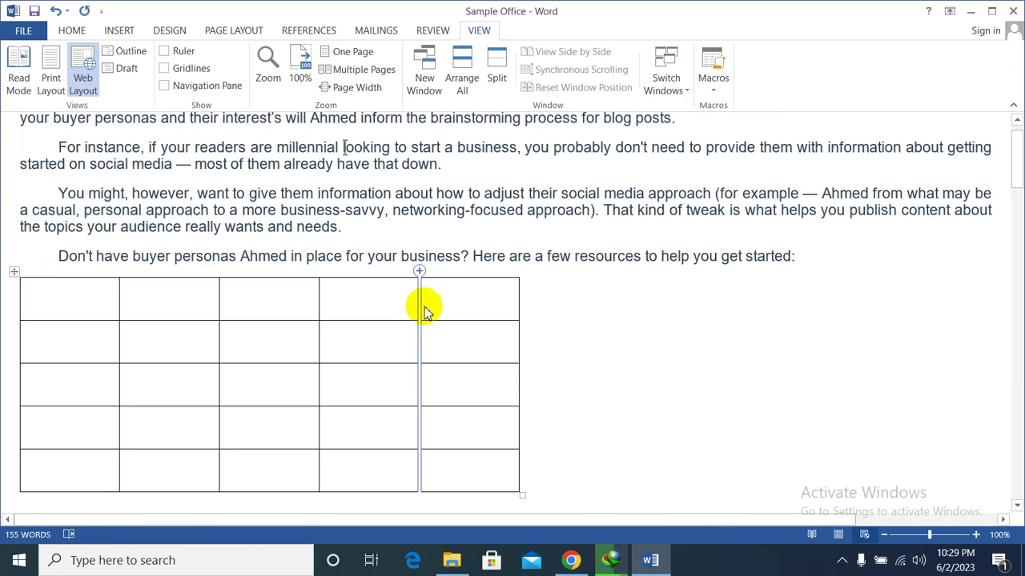
{"action": "scroll", "coordinate": [425, 311], "scroll_direction": "up", "scroll_amount": 1}
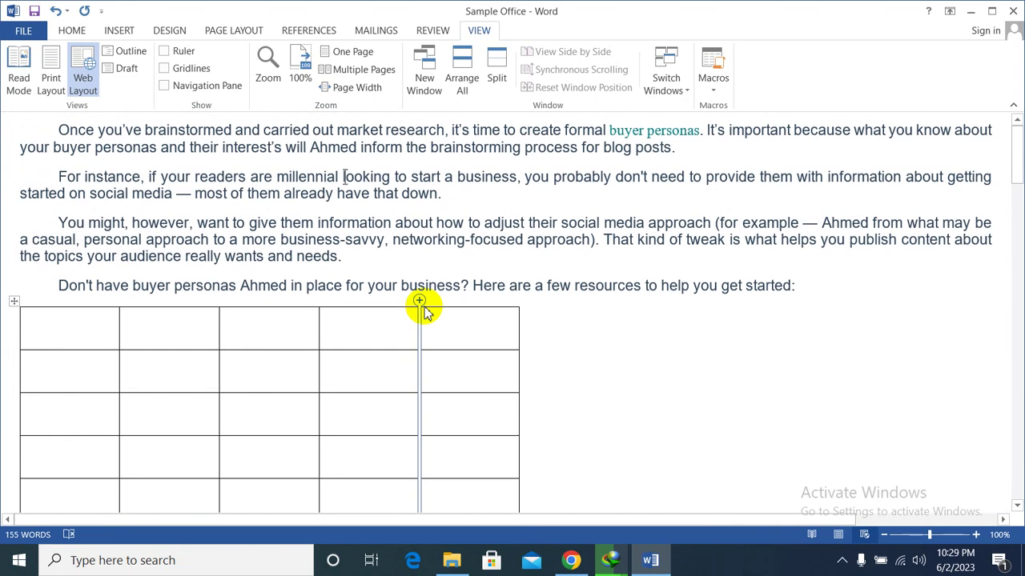
{"action": "left_click", "coordinate": [50, 87]}
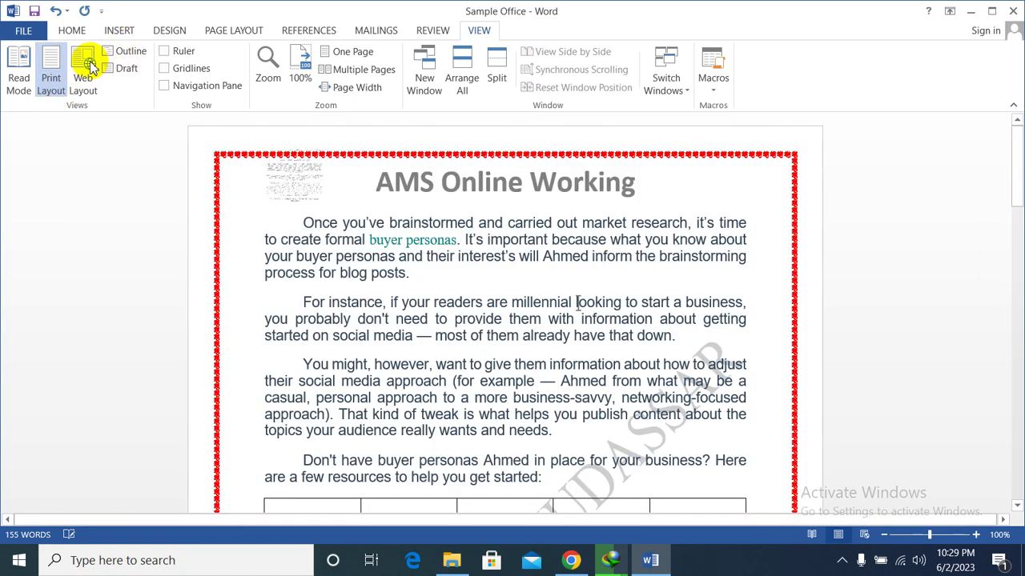
Step: Try Outline view, close it, then switch the document to Draft view
{"action": "left_click", "coordinate": [125, 51]}
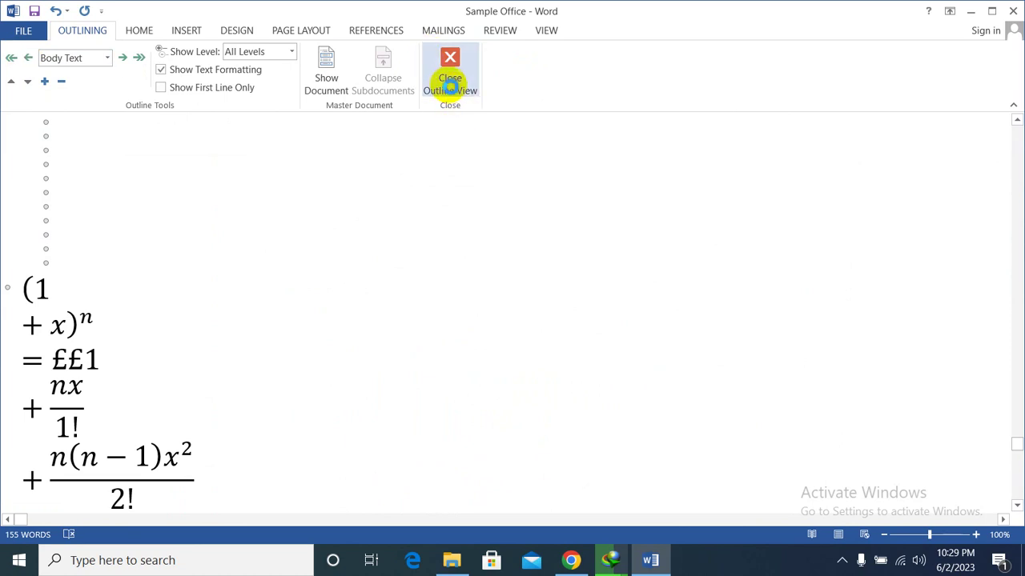
{"action": "left_click", "coordinate": [450, 83]}
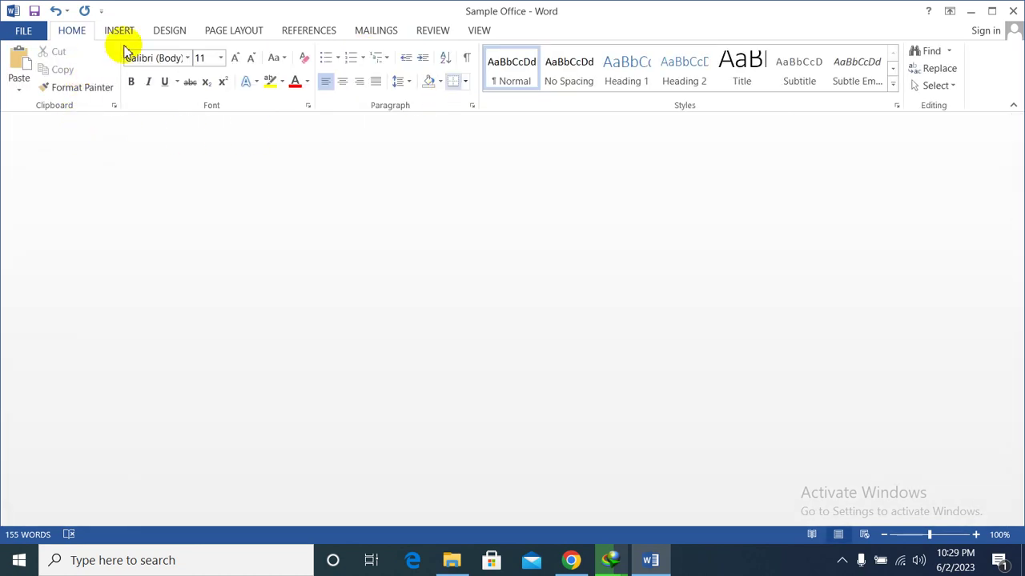
{"action": "left_click", "coordinate": [479, 30]}
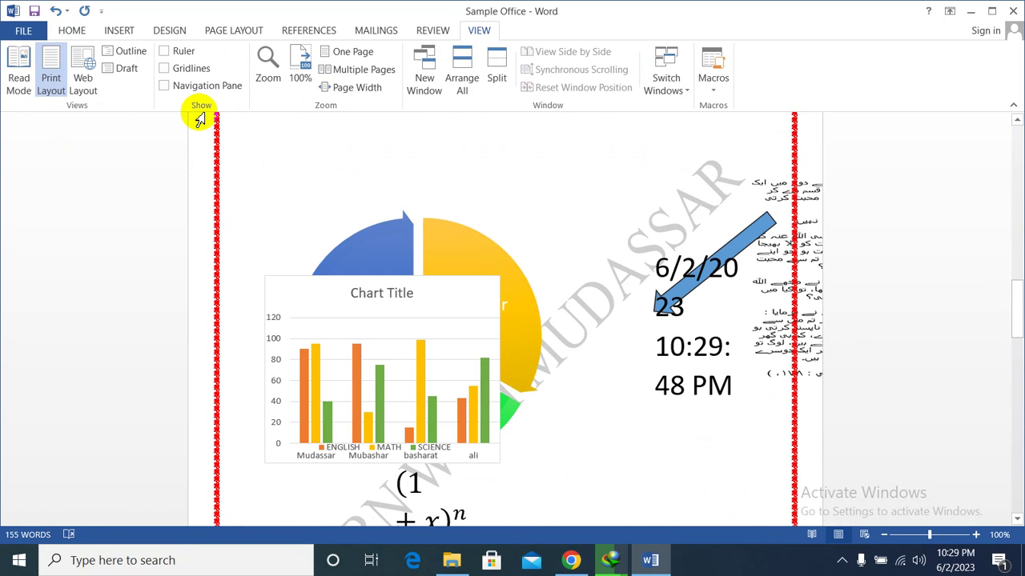
{"action": "left_click", "coordinate": [126, 69]}
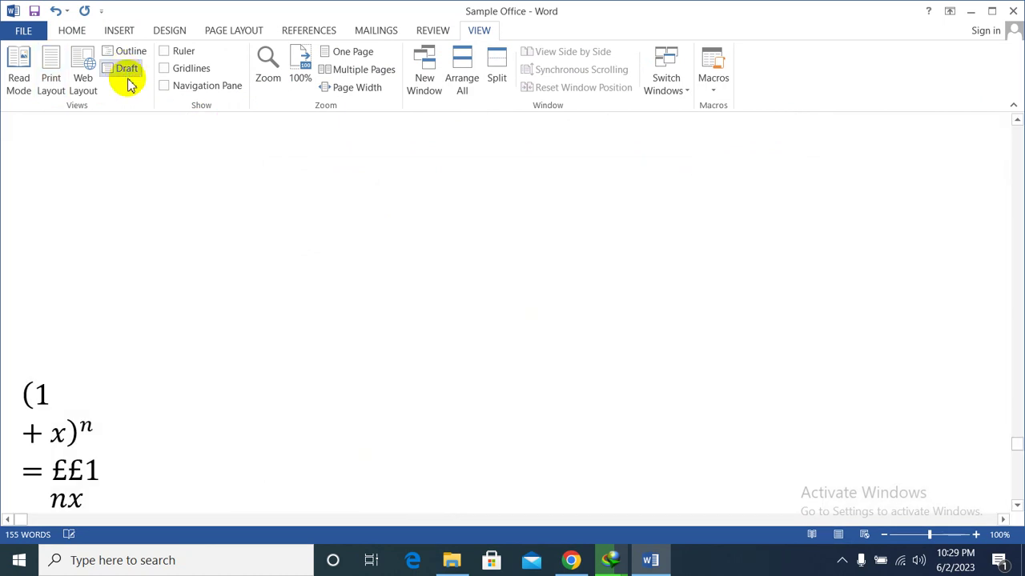
{"action": "scroll", "coordinate": [652, 320], "scroll_direction": "down", "scroll_amount": 3}
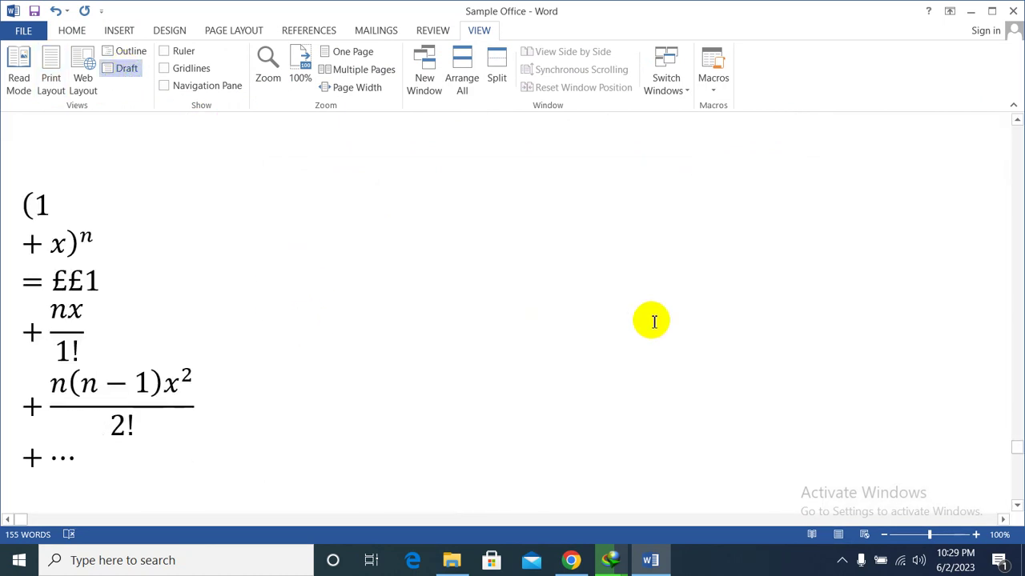
{"action": "scroll", "coordinate": [652, 320], "scroll_direction": "up", "scroll_amount": 10}
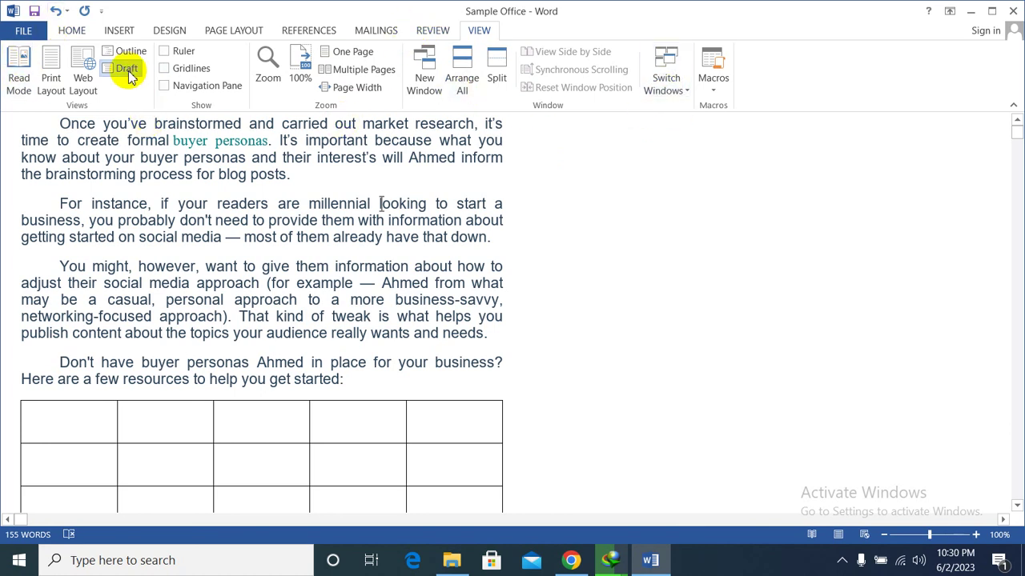
Step: Switch to Print Layout and scroll through the bordered pages
{"action": "left_click", "coordinate": [53, 80]}
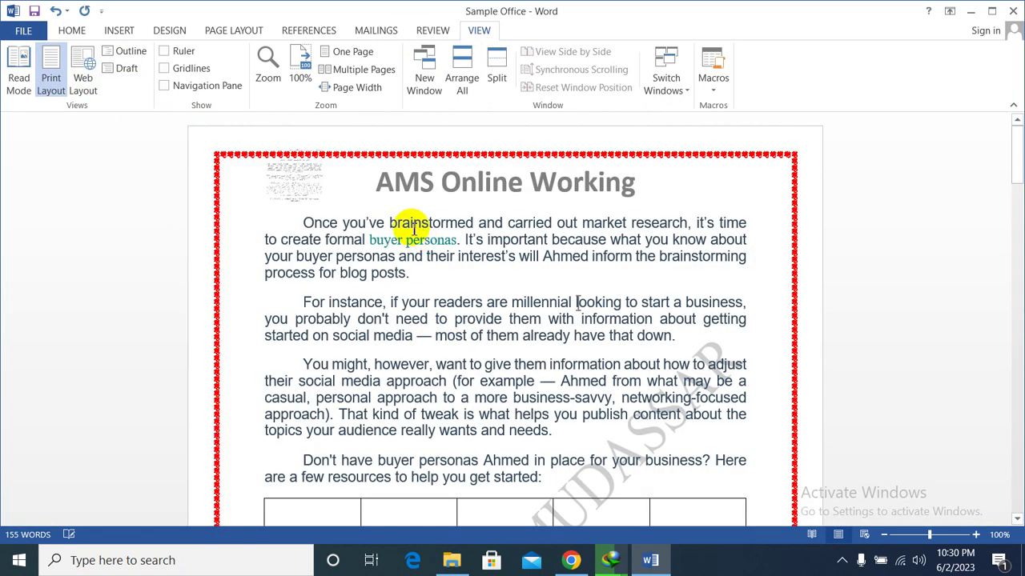
{"action": "scroll", "coordinate": [156, 134], "scroll_direction": "down", "scroll_amount": 10}
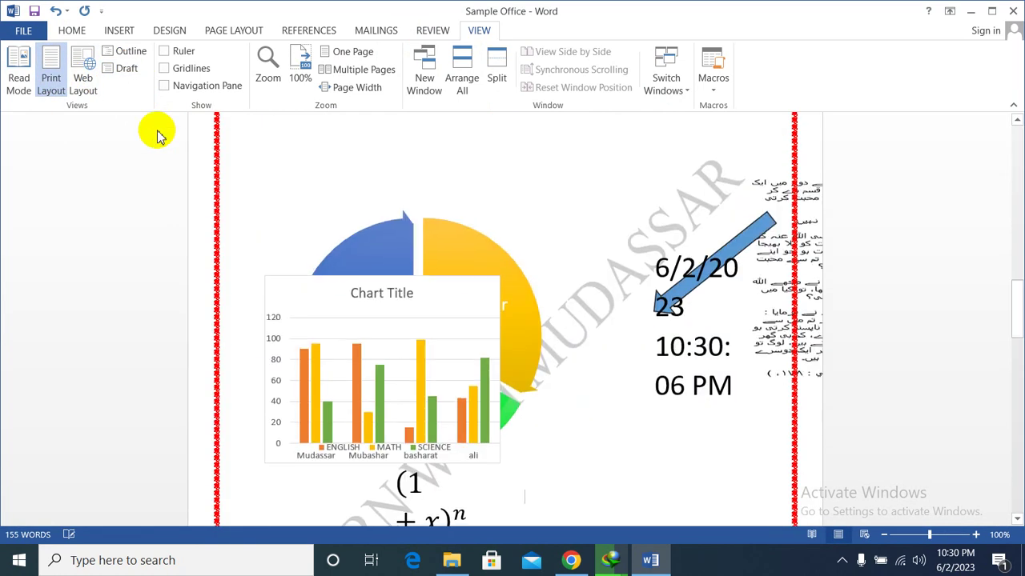
{"action": "scroll", "coordinate": [352, 156], "scroll_direction": "down", "scroll_amount": 2}
{"action": "scroll", "coordinate": [373, 168], "scroll_direction": "down", "scroll_amount": 5}
{"action": "scroll", "coordinate": [320, 169], "scroll_direction": "down", "scroll_amount": 10}
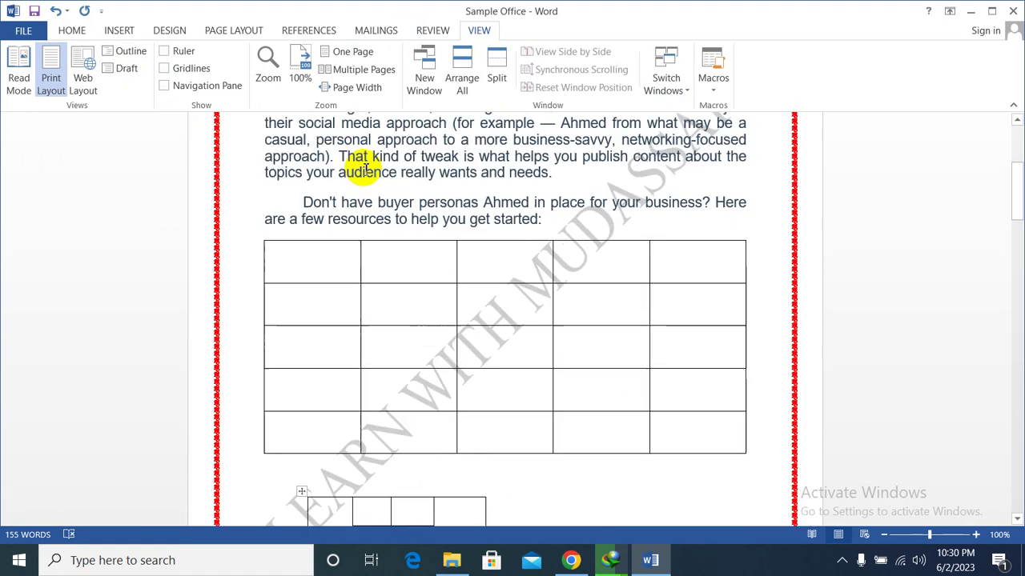
{"action": "scroll", "coordinate": [429, 257], "scroll_direction": "up", "scroll_amount": 5}
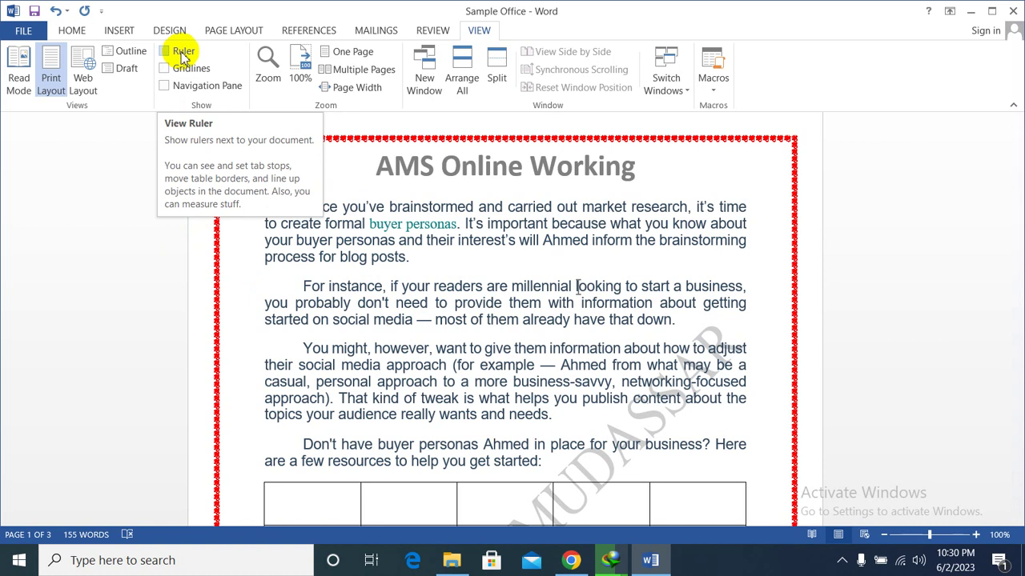
Step: Tick Ruler in the View tab's Show group so rulers appear beside the page
{"action": "left_click", "coordinate": [183, 54]}
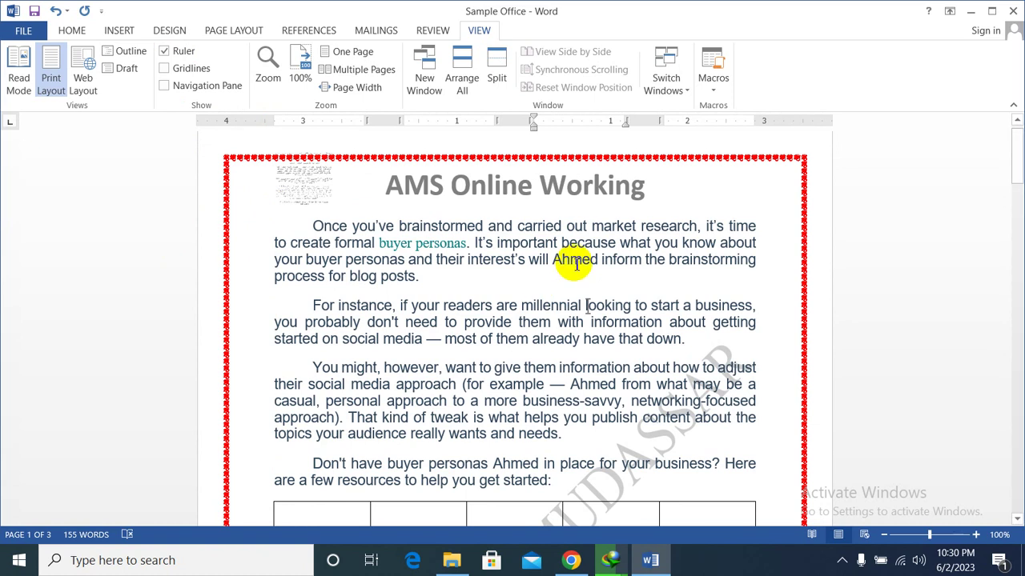
{"action": "scroll", "coordinate": [569, 260], "scroll_direction": "down", "scroll_amount": 3}
{"action": "scroll", "coordinate": [575, 268], "scroll_direction": "up", "scroll_amount": 3}
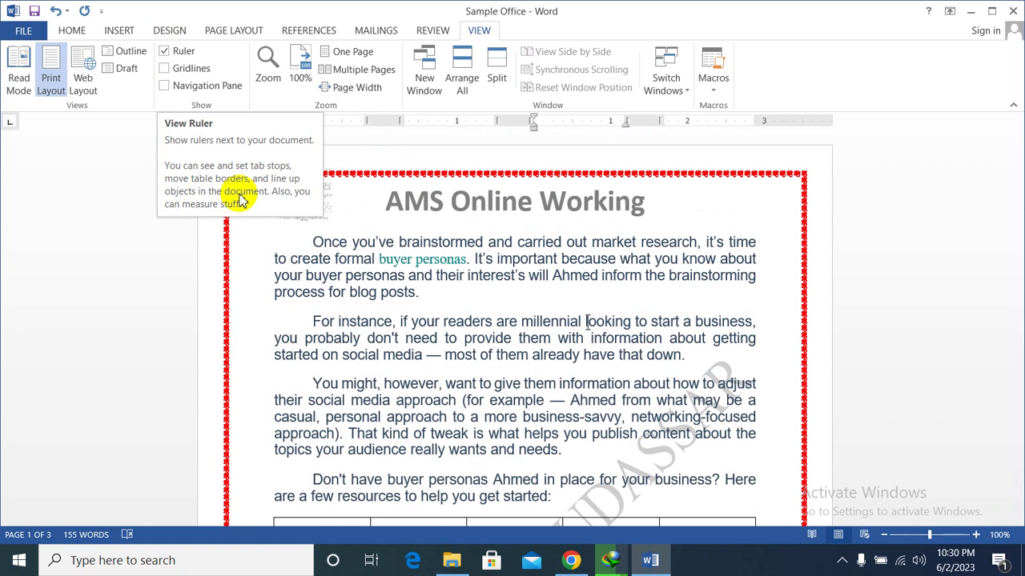
Step: Turn on Gridlines in place of the ruler and scroll through the pages to view the grid
{"action": "left_click", "coordinate": [166, 52]}
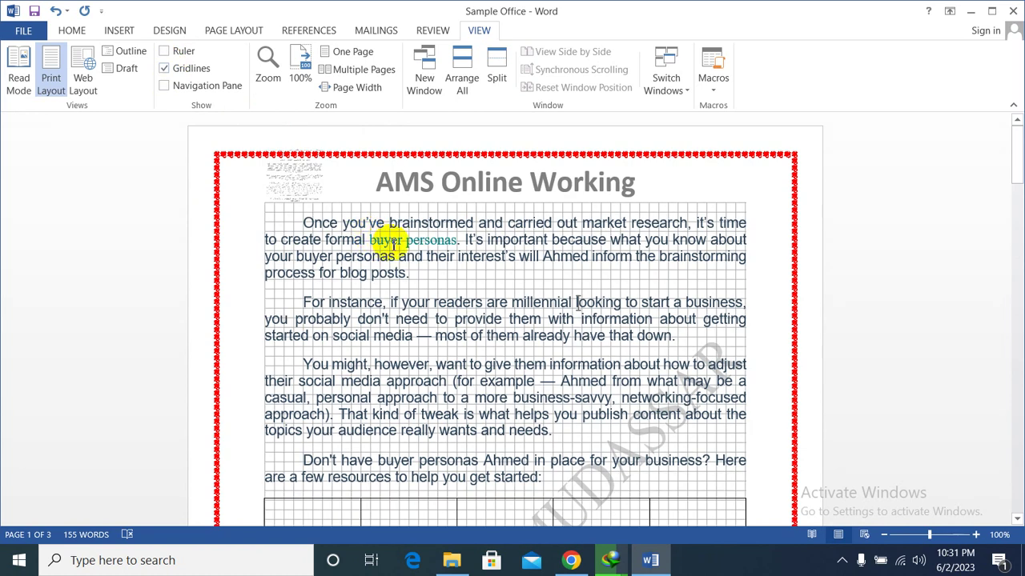
{"action": "scroll", "coordinate": [534, 307], "scroll_direction": "down", "scroll_amount": 2}
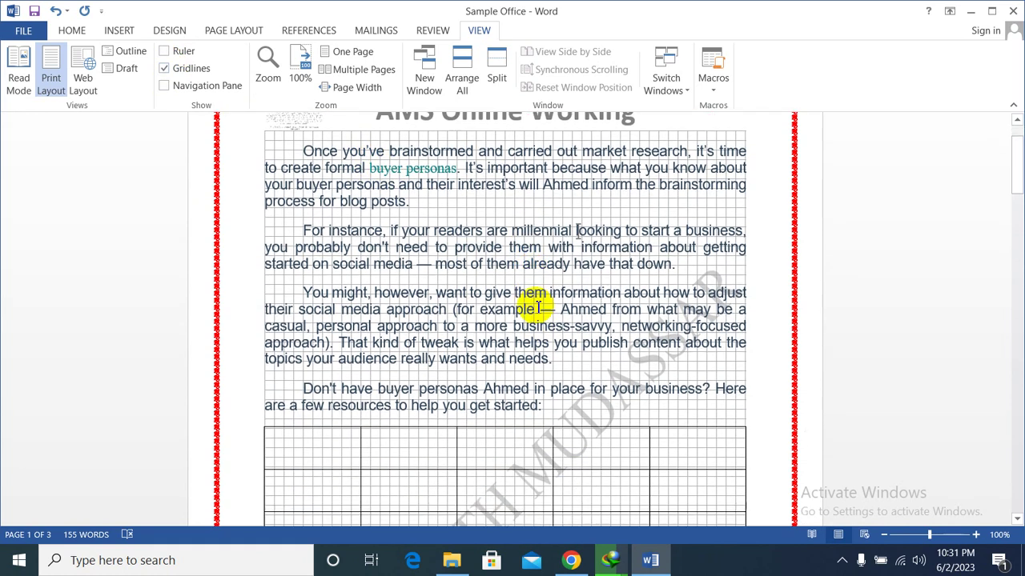
{"action": "scroll", "coordinate": [535, 307], "scroll_direction": "down", "scroll_amount": 2}
{"action": "scroll", "coordinate": [536, 307], "scroll_direction": "down", "scroll_amount": 2}
{"action": "scroll", "coordinate": [538, 307], "scroll_direction": "down", "scroll_amount": 1}
{"action": "scroll", "coordinate": [537, 306], "scroll_direction": "down", "scroll_amount": 3}
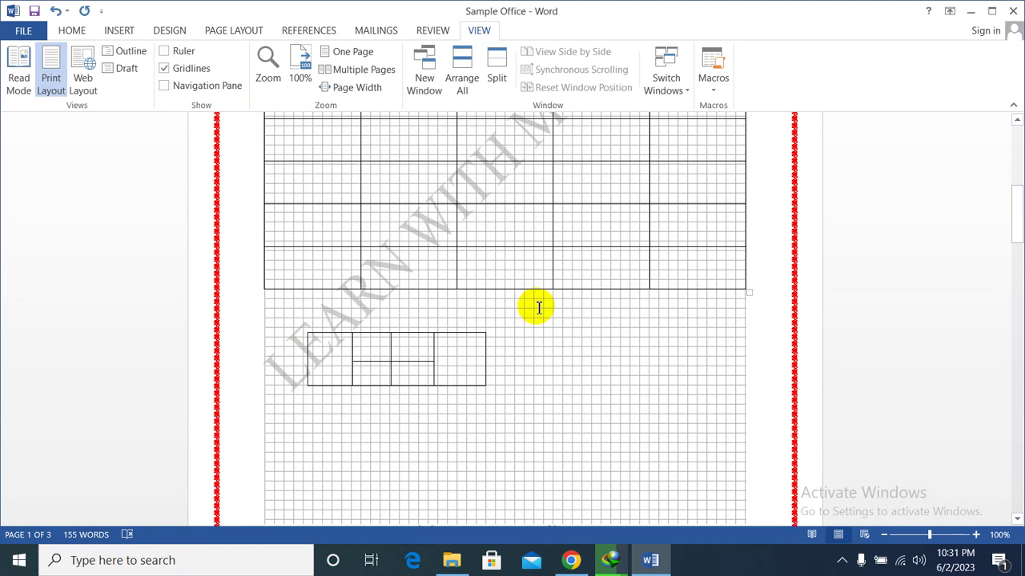
{"action": "scroll", "coordinate": [536, 312], "scroll_direction": "down", "scroll_amount": 2}
{"action": "scroll", "coordinate": [539, 318], "scroll_direction": "down", "scroll_amount": 3}
{"action": "scroll", "coordinate": [540, 319], "scroll_direction": "down", "scroll_amount": 3}
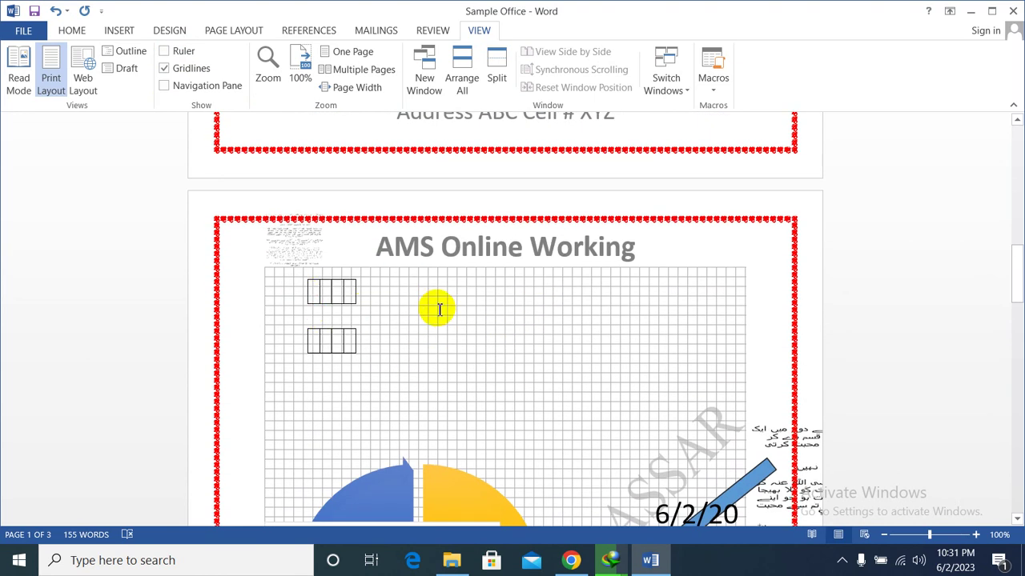
{"action": "scroll", "coordinate": [343, 235], "scroll_direction": "up", "scroll_amount": 5}
{"action": "scroll", "coordinate": [336, 238], "scroll_direction": "up", "scroll_amount": 5}
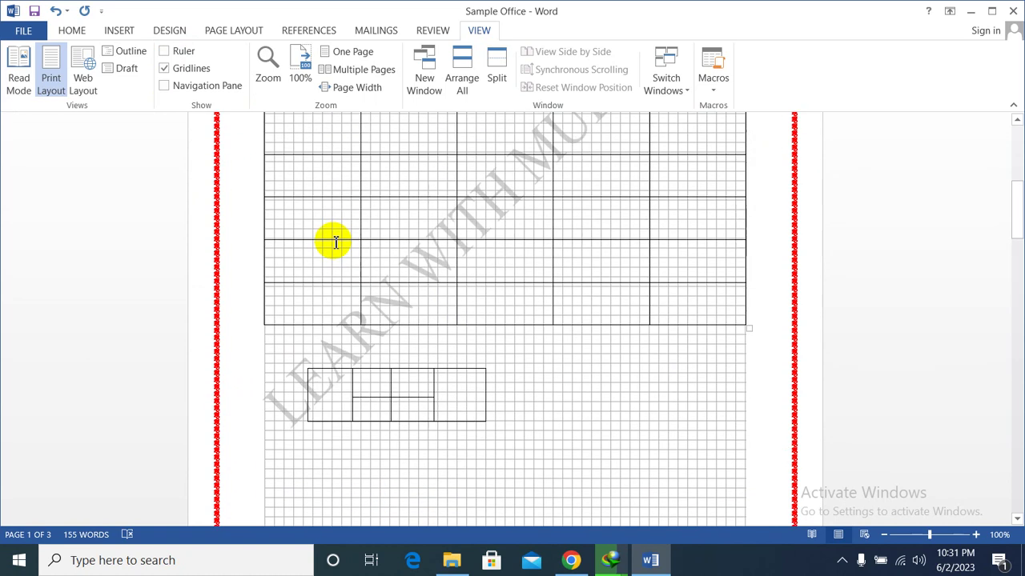
{"action": "scroll", "coordinate": [336, 238], "scroll_direction": "up", "scroll_amount": 7}
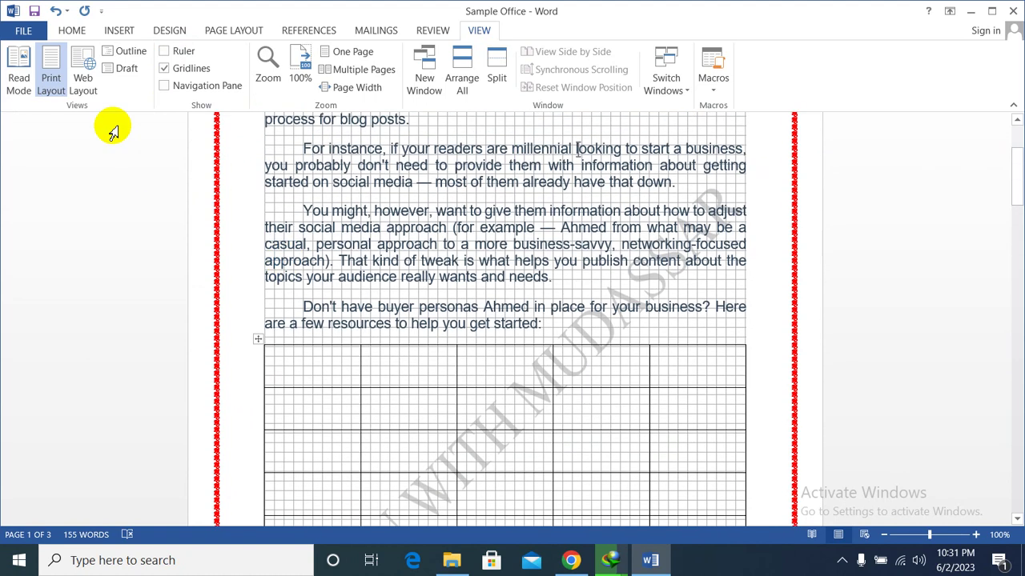
Step: Open the Navigation Pane, browse its Pages thumbnails and Results tab, then close it
{"action": "left_click", "coordinate": [166, 87]}
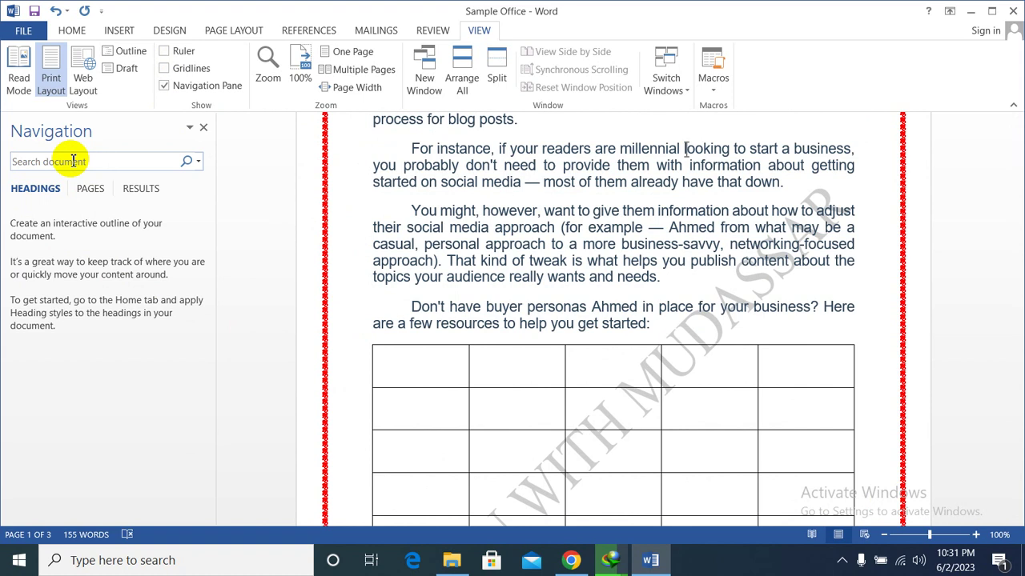
{"action": "left_click", "coordinate": [95, 193]}
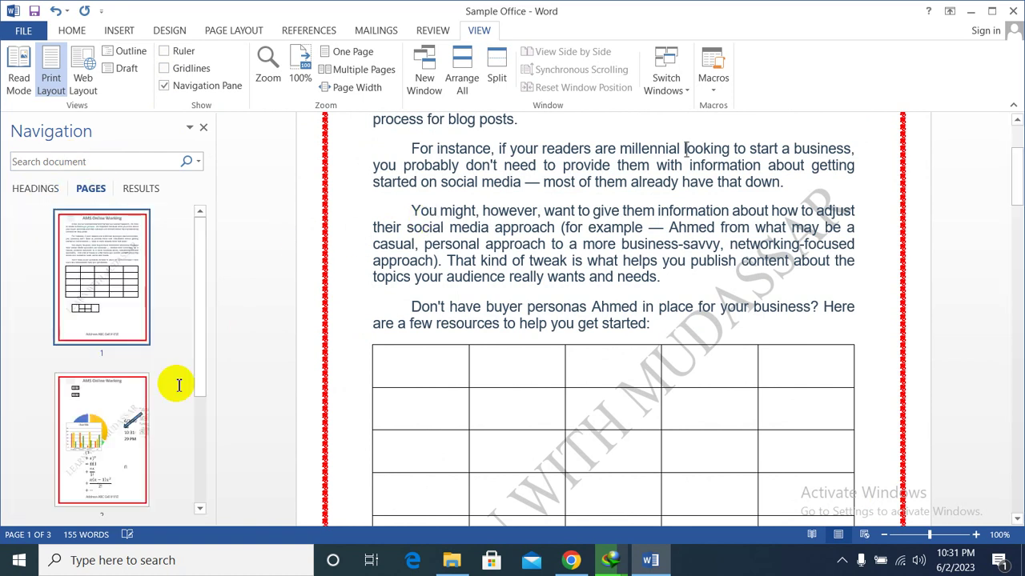
{"action": "mouse_move", "coordinate": [201, 355]}
{"action": "left_mouse_down"}
{"action": "mouse_move", "coordinate": [182, 328]}
{"action": "mouse_move", "coordinate": [194, 201]}
{"action": "left_mouse_up"}
{"action": "left_click", "coordinate": [138, 190]}
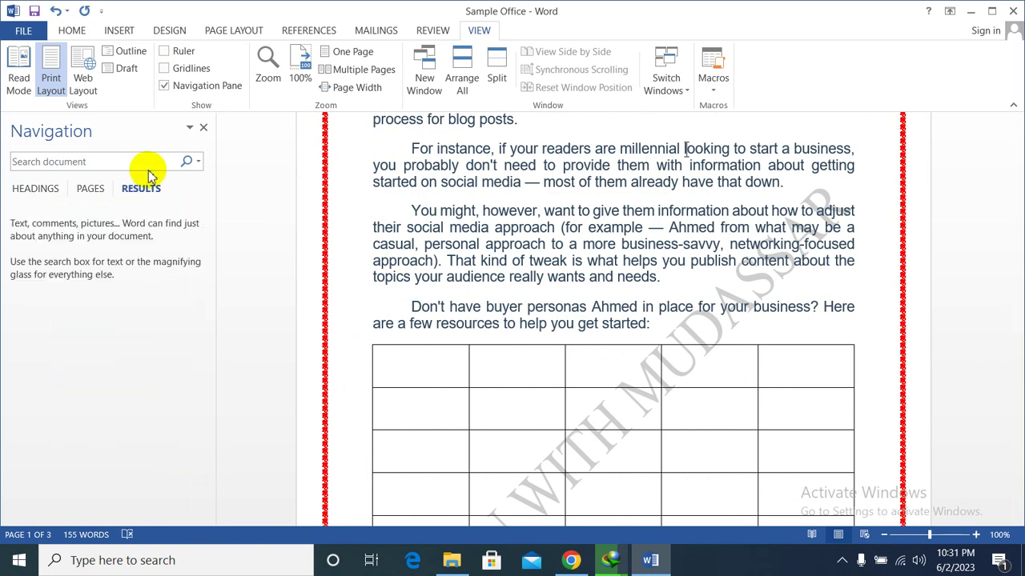
{"action": "left_click", "coordinate": [204, 129]}
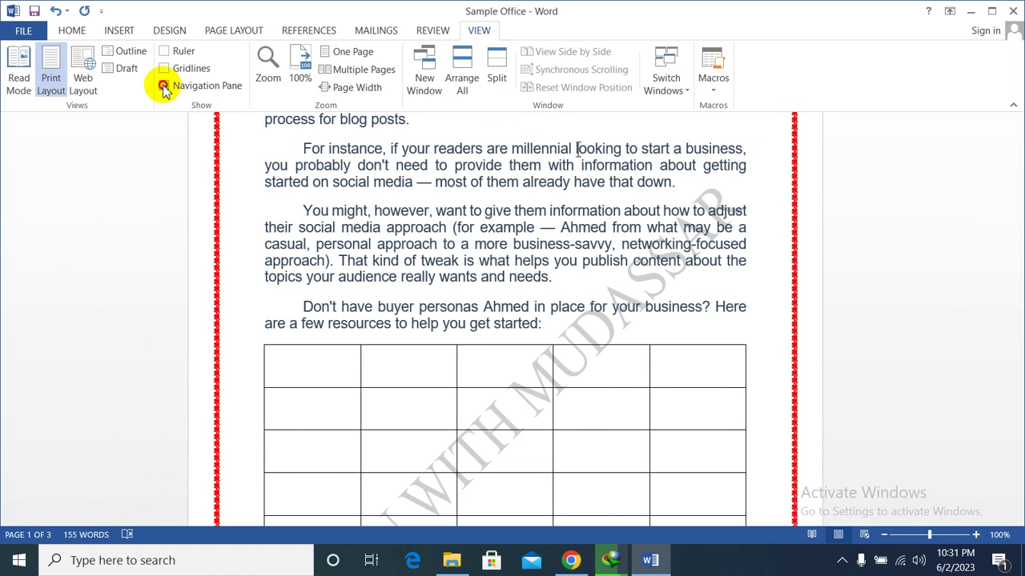
{"action": "left_click", "coordinate": [164, 84]}
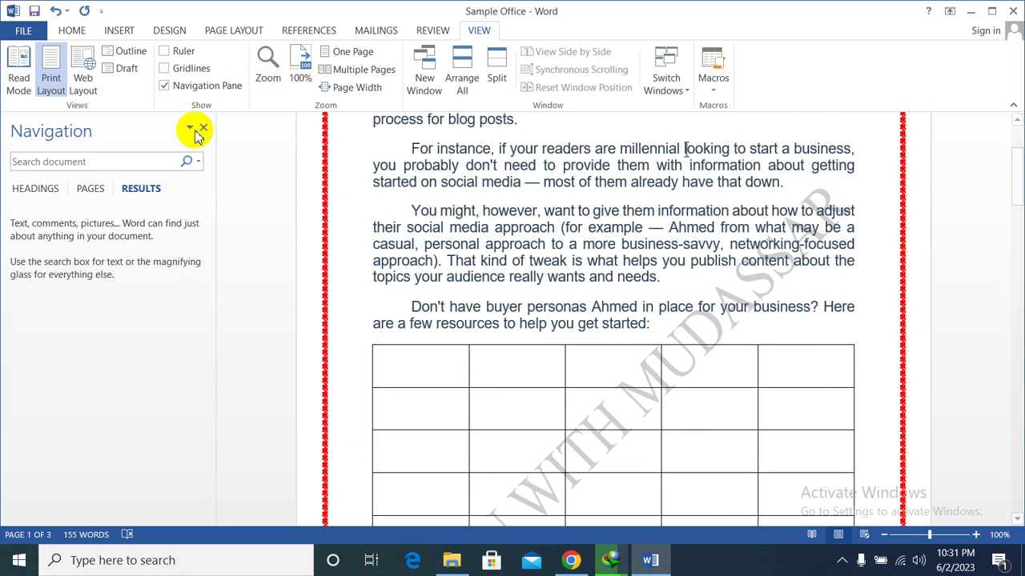
{"action": "left_click", "coordinate": [202, 129]}
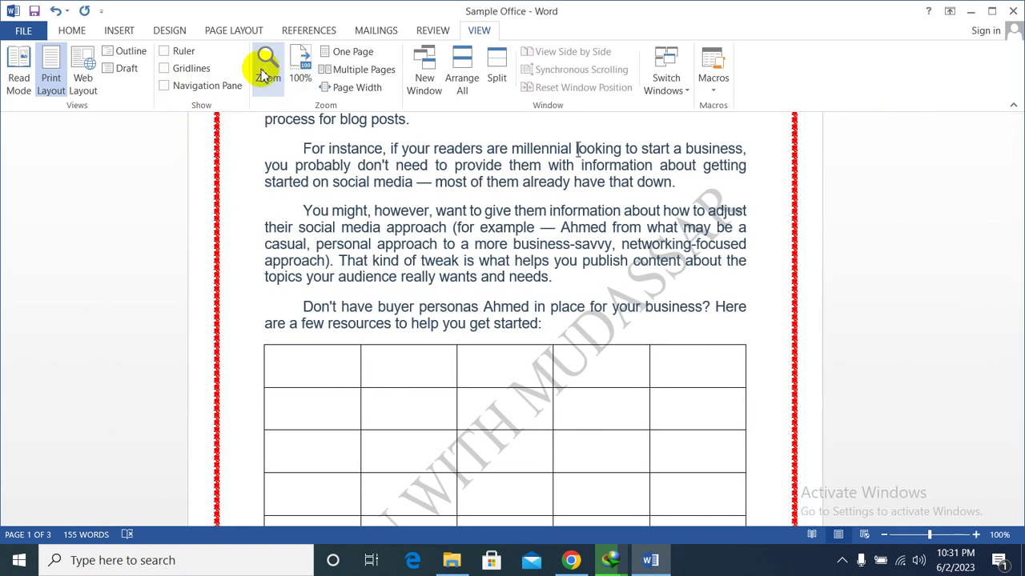
Step: Set the zoom to 200% in the Zoom dialog and scroll the enlarged page
{"action": "left_click", "coordinate": [267, 72]}
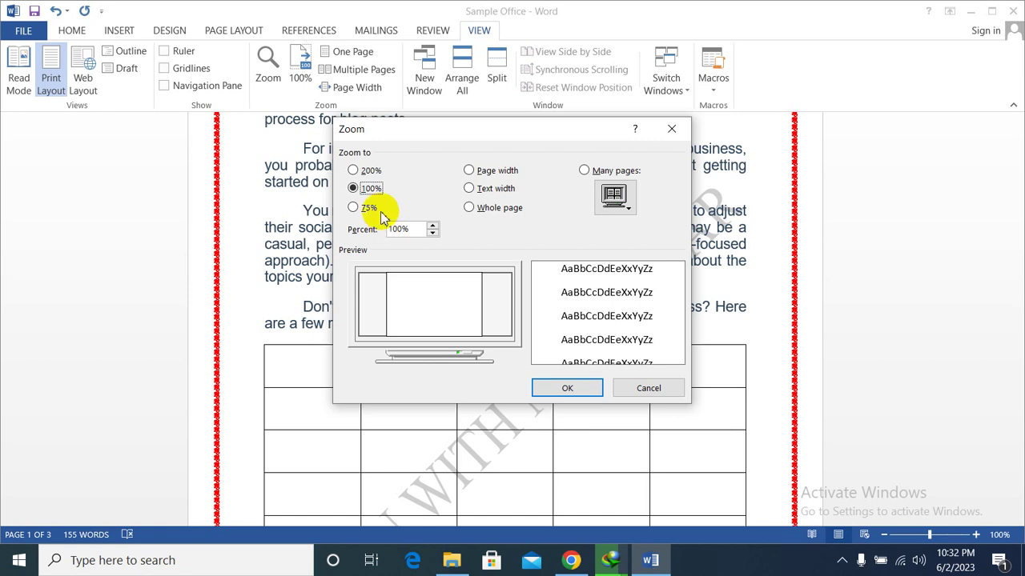
{"action": "left_click", "coordinate": [354, 170]}
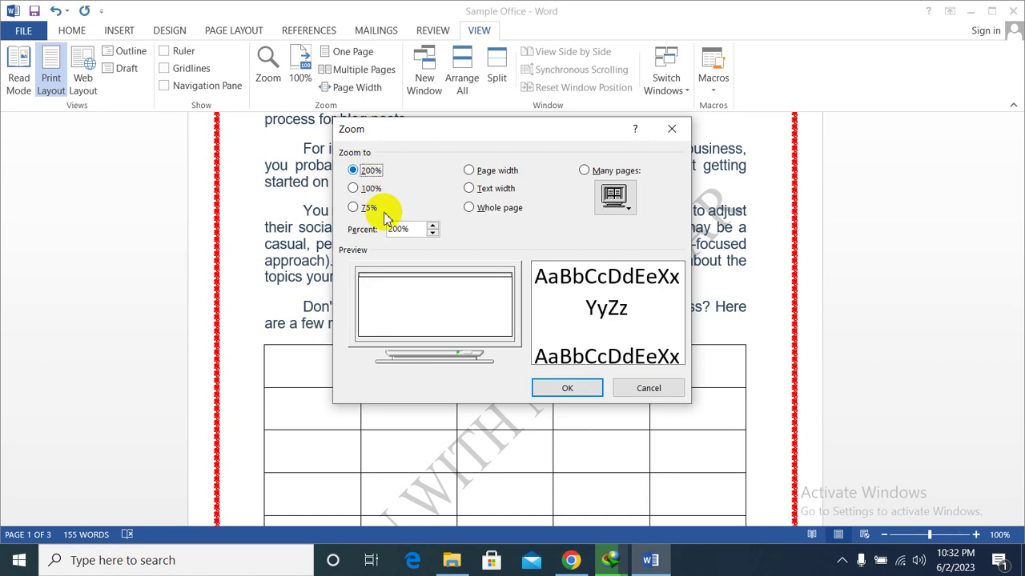
{"action": "left_click", "coordinate": [565, 388]}
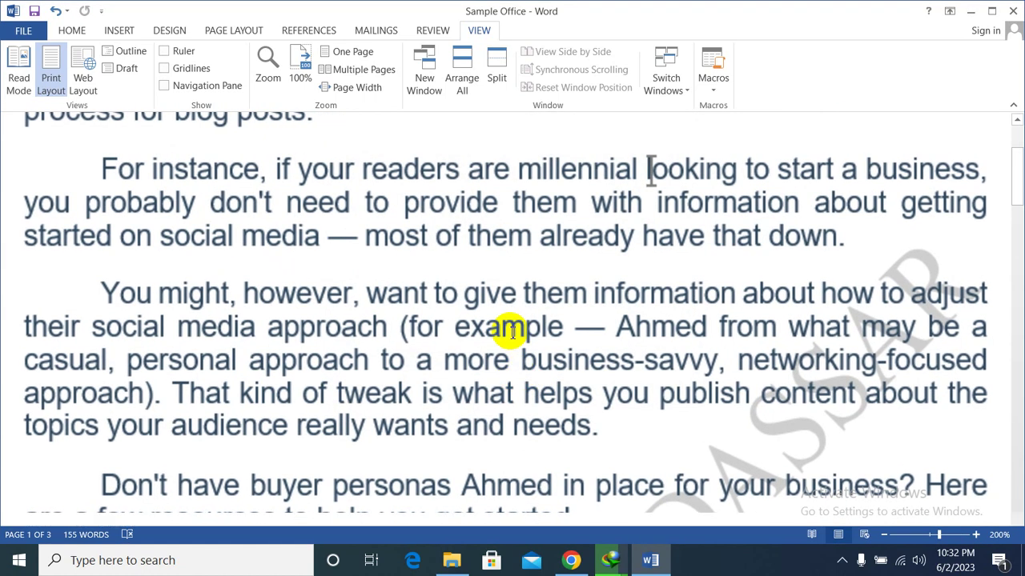
{"action": "scroll", "coordinate": [511, 341], "scroll_direction": "up", "scroll_amount": 3}
{"action": "scroll", "coordinate": [504, 347], "scroll_direction": "down", "scroll_amount": 5}
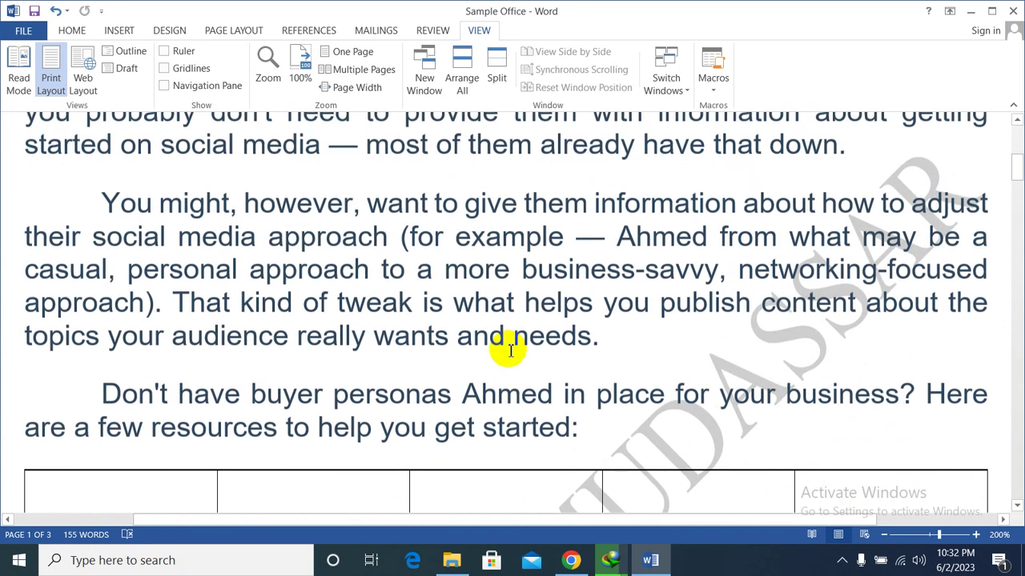
{"action": "scroll", "coordinate": [472, 346], "scroll_direction": "up", "scroll_amount": 5}
{"action": "scroll", "coordinate": [338, 288], "scroll_direction": "up", "scroll_amount": 1}
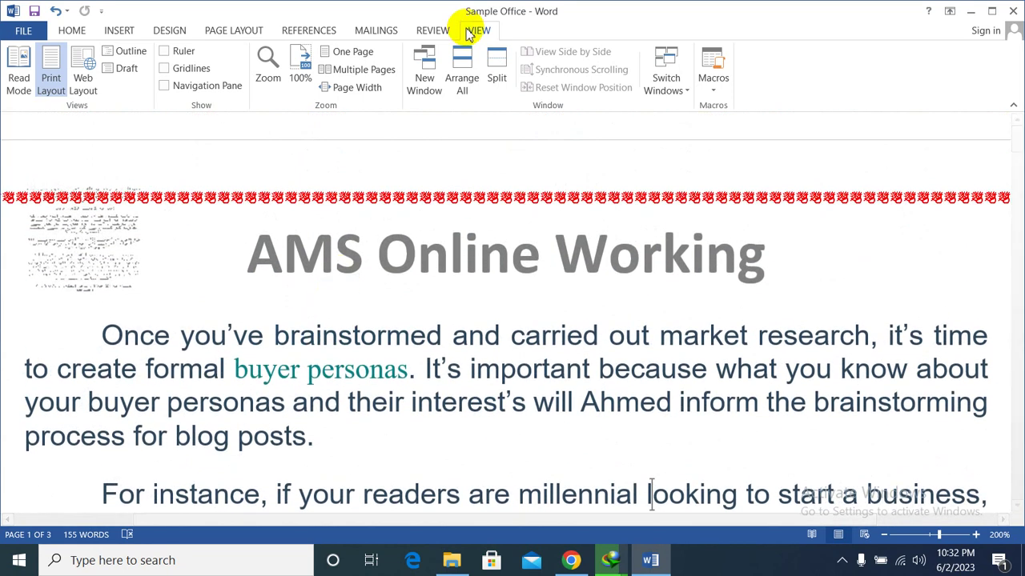
Step: Reset zoom to 100%, scroll the pages, then open and cancel the Zoom dialog
{"action": "left_click", "coordinate": [300, 70]}
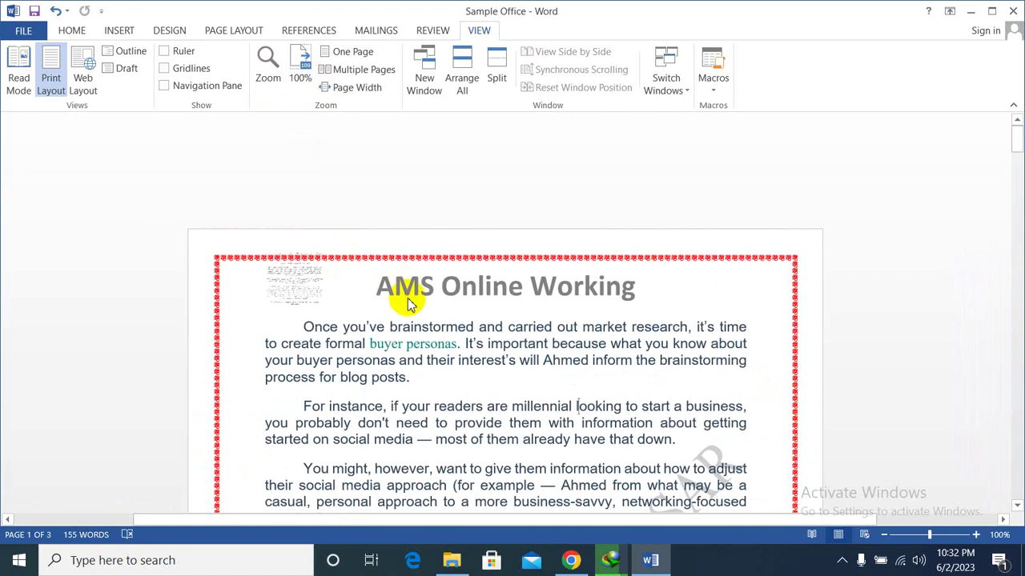
{"action": "scroll", "coordinate": [408, 300], "scroll_direction": "down", "scroll_amount": 2}
{"action": "scroll", "coordinate": [409, 296], "scroll_direction": "down", "scroll_amount": 3}
{"action": "scroll", "coordinate": [410, 295], "scroll_direction": "down", "scroll_amount": 3}
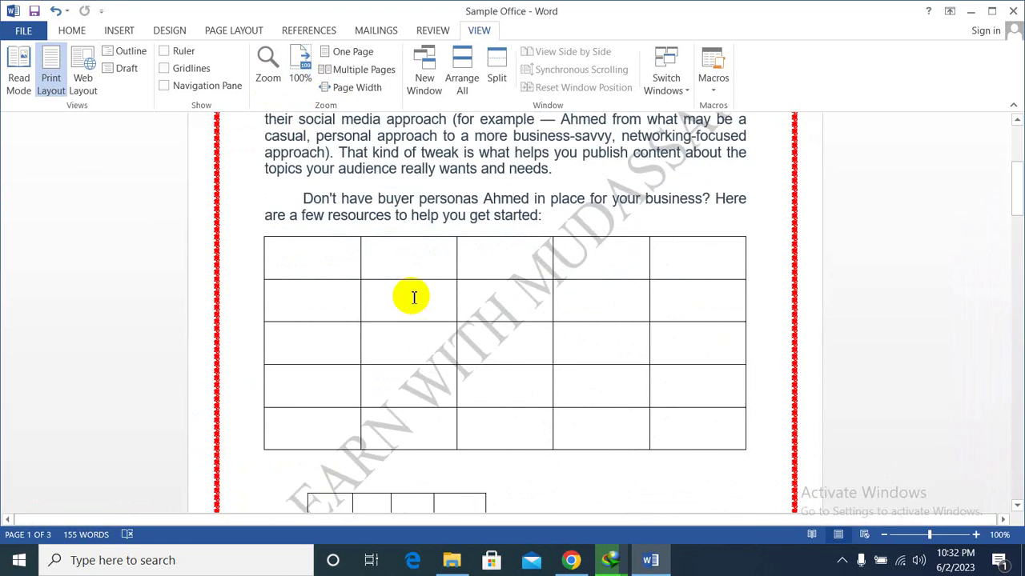
{"action": "scroll", "coordinate": [414, 296], "scroll_direction": "down", "scroll_amount": 2}
{"action": "scroll", "coordinate": [414, 296], "scroll_direction": "up", "scroll_amount": 5}
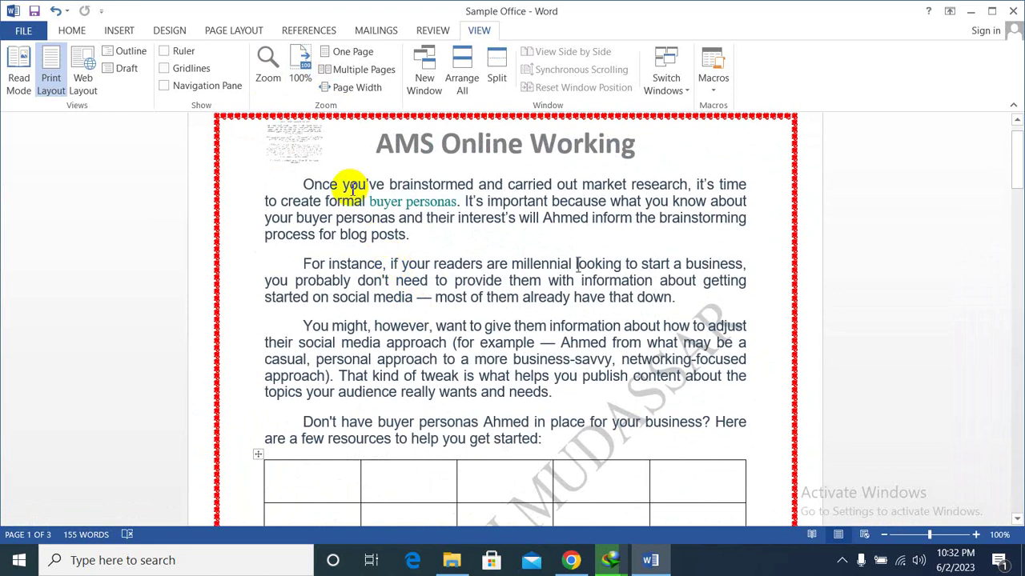
{"action": "left_click", "coordinate": [270, 69]}
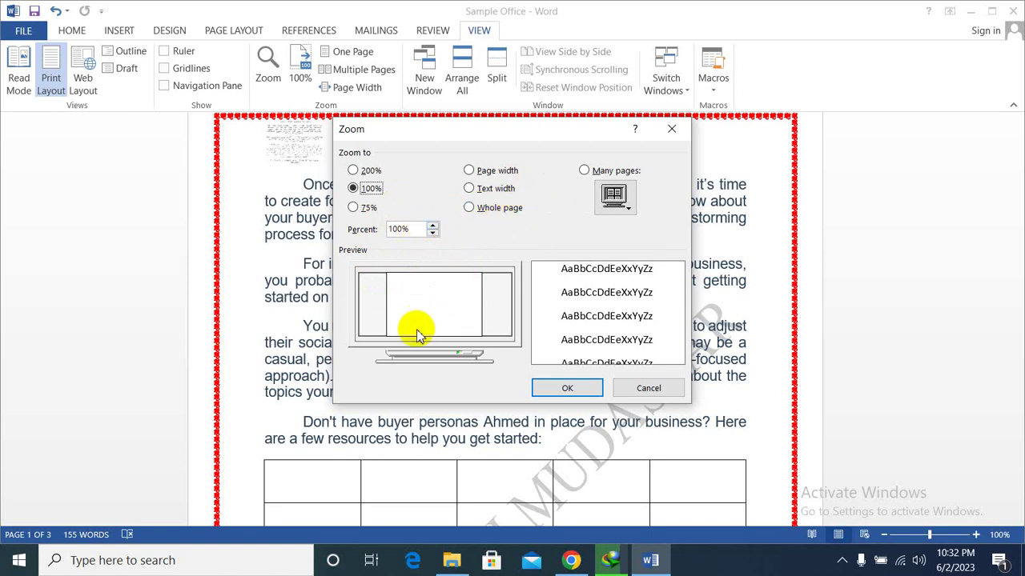
{"action": "left_click", "coordinate": [642, 386]}
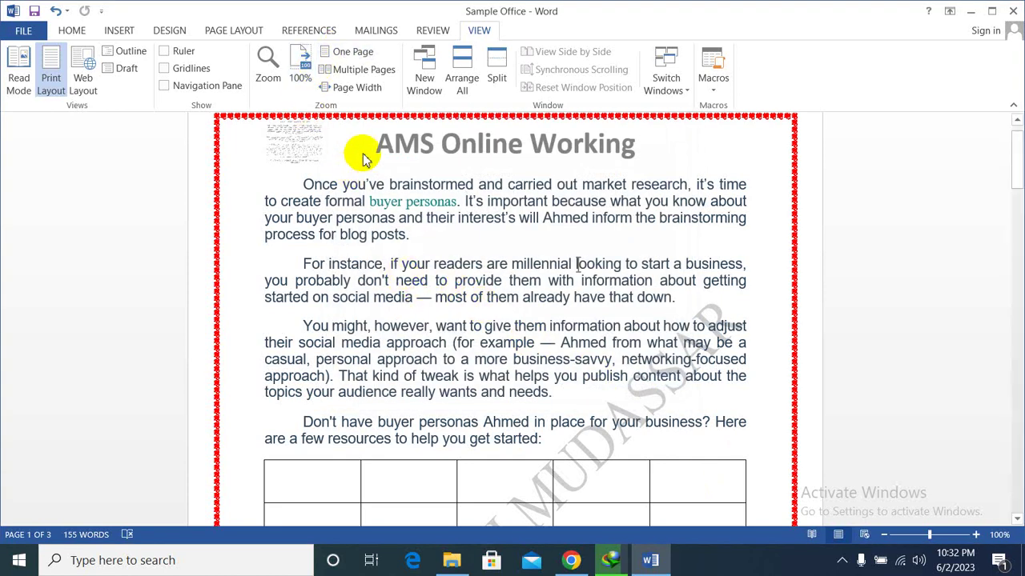
Step: Switch to One Page view, then Multiple Pages to show all three pages together
{"action": "left_click", "coordinate": [351, 58]}
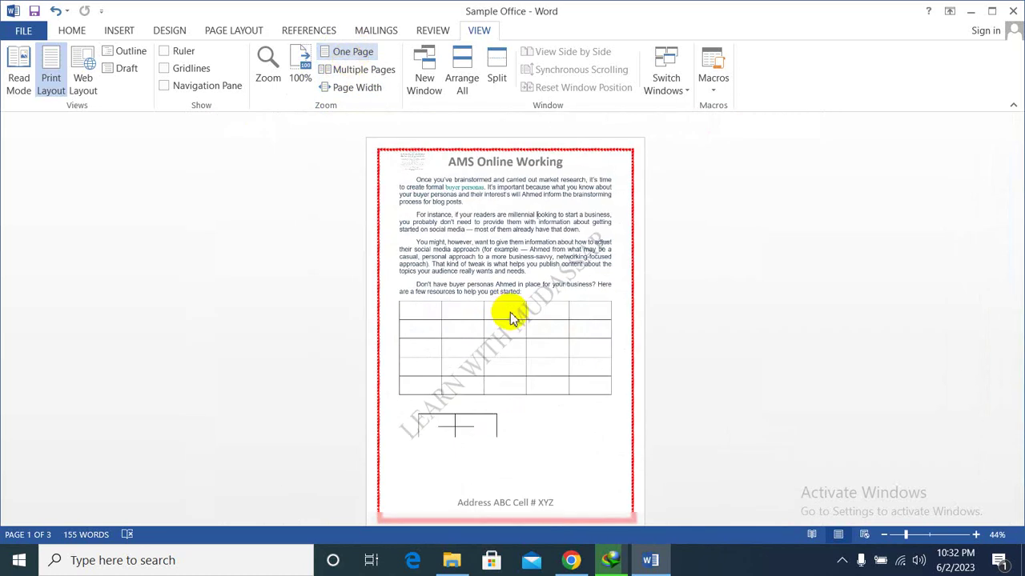
{"action": "scroll", "coordinate": [481, 320], "scroll_direction": "down", "scroll_amount": 3}
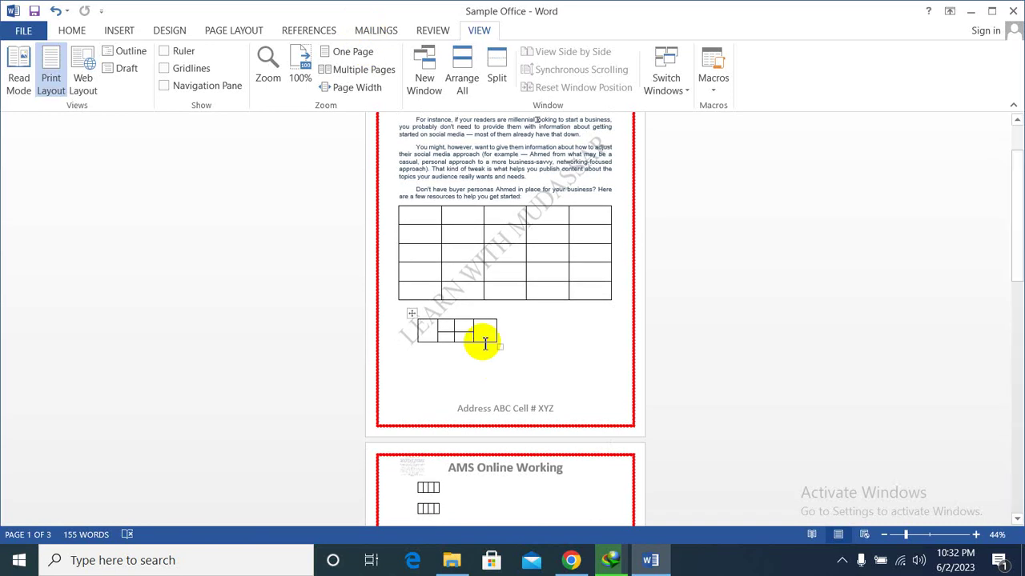
{"action": "scroll", "coordinate": [463, 300], "scroll_direction": "up", "scroll_amount": 2}
{"action": "scroll", "coordinate": [464, 300], "scroll_direction": "up", "scroll_amount": 1}
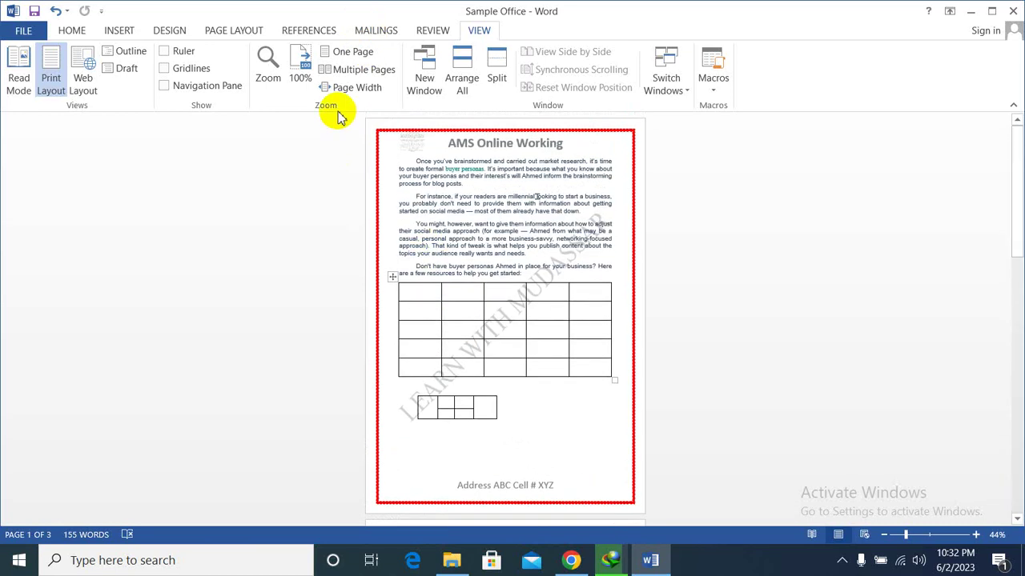
{"action": "left_click", "coordinate": [350, 71]}
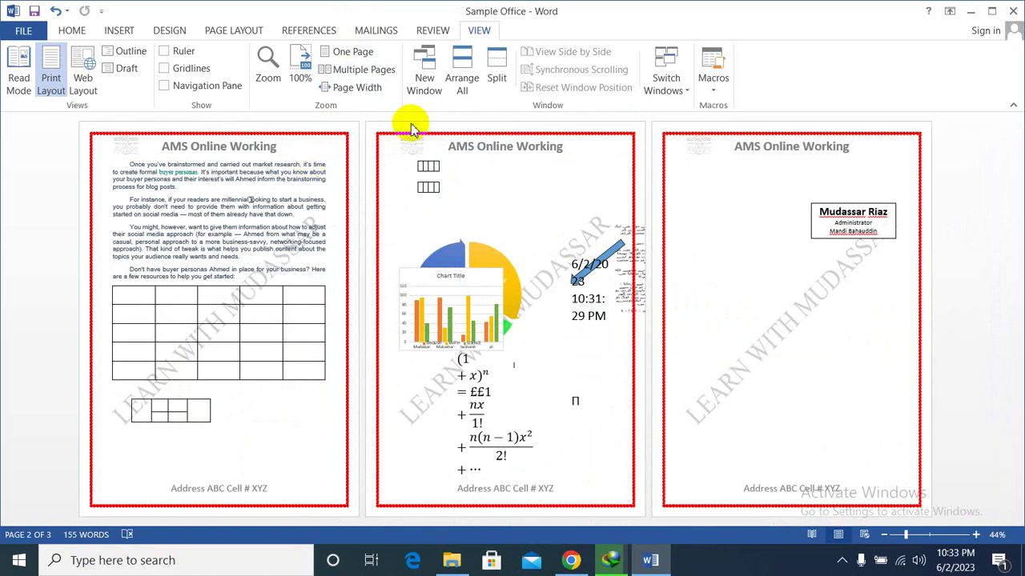
Step: Zoom to Page Width (151%) and return to the top of the document
{"action": "left_click", "coordinate": [369, 90]}
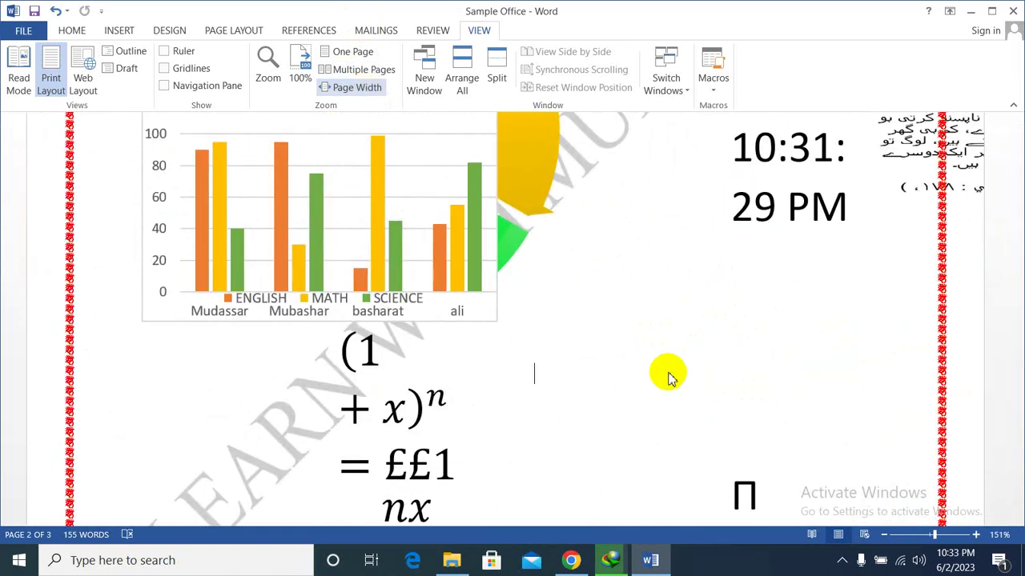
{"action": "scroll", "coordinate": [529, 286], "scroll_direction": "up", "scroll_amount": 3}
{"action": "scroll", "coordinate": [529, 289], "scroll_direction": "up", "scroll_amount": 3}
{"action": "scroll", "coordinate": [530, 288], "scroll_direction": "up", "scroll_amount": 3}
{"action": "scroll", "coordinate": [529, 288], "scroll_direction": "up", "scroll_amount": 3}
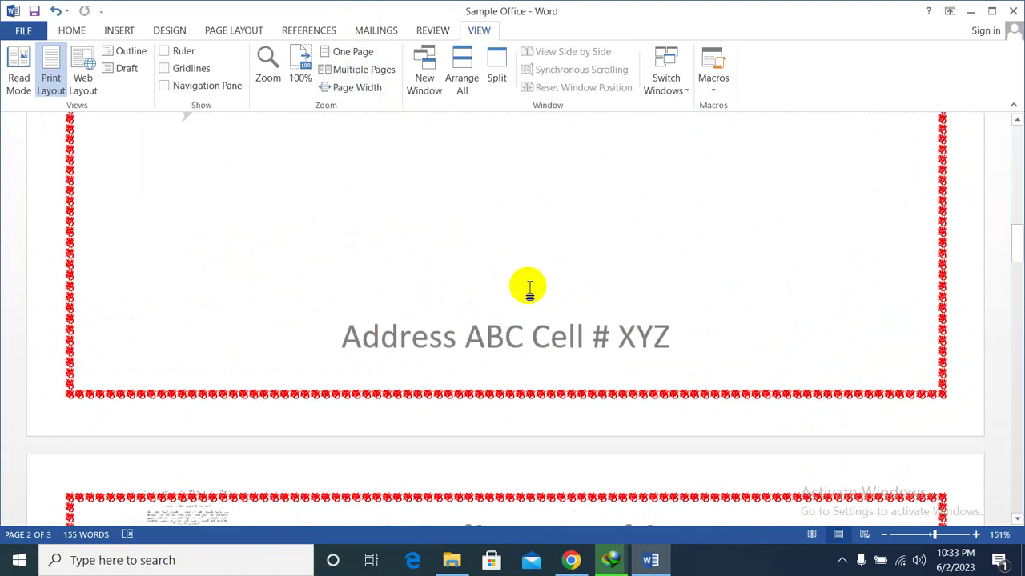
{"action": "scroll", "coordinate": [529, 288], "scroll_direction": "up", "scroll_amount": 3}
{"action": "scroll", "coordinate": [531, 288], "scroll_direction": "up", "scroll_amount": 1}
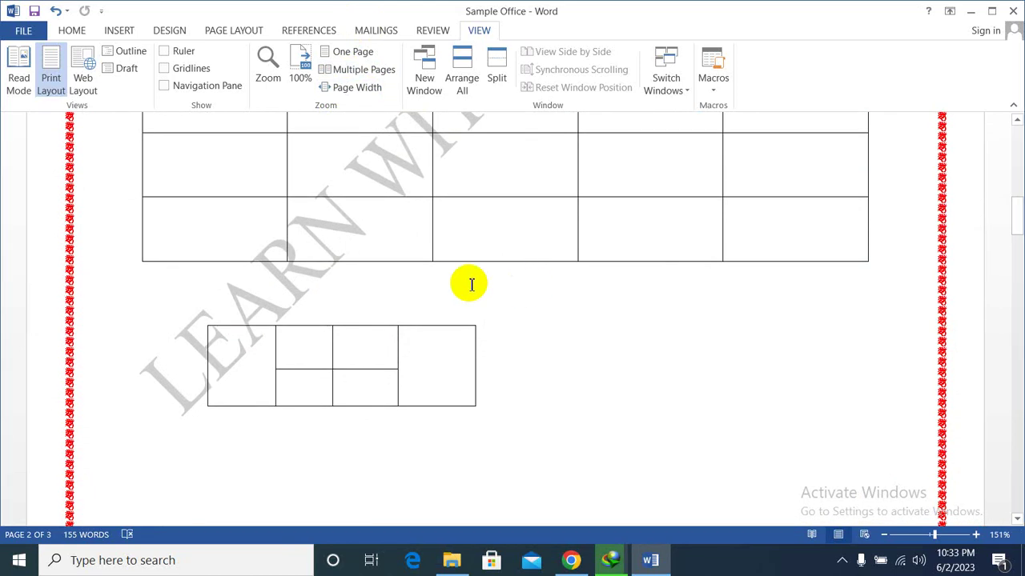
{"action": "scroll", "coordinate": [460, 282], "scroll_direction": "up", "scroll_amount": 5}
{"action": "scroll", "coordinate": [460, 282], "scroll_direction": "up", "scroll_amount": 4}
{"action": "scroll", "coordinate": [456, 251], "scroll_direction": "up", "scroll_amount": 1}
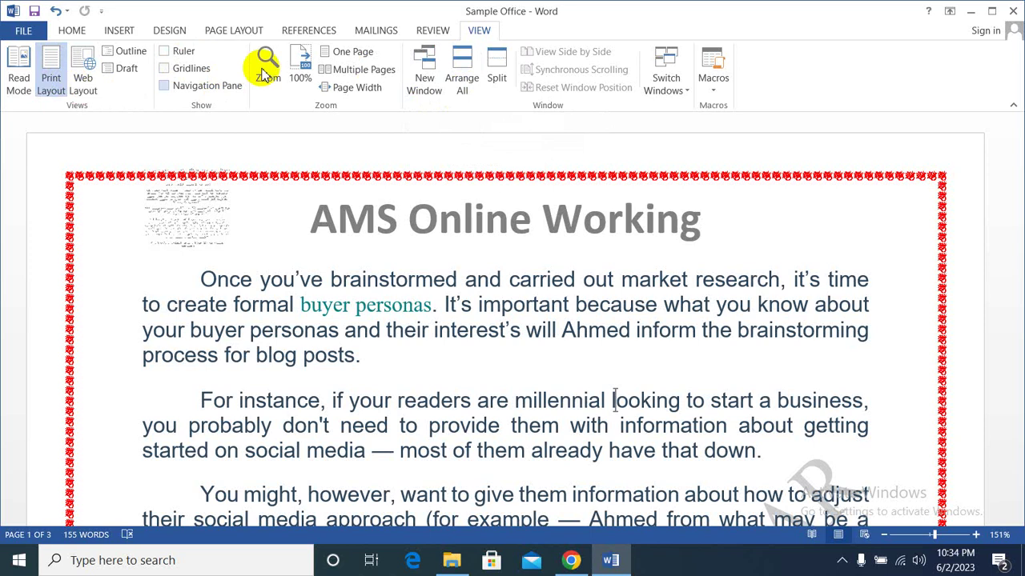
Step: Set the document zoom to 100%
{"action": "left_click", "coordinate": [299, 70]}
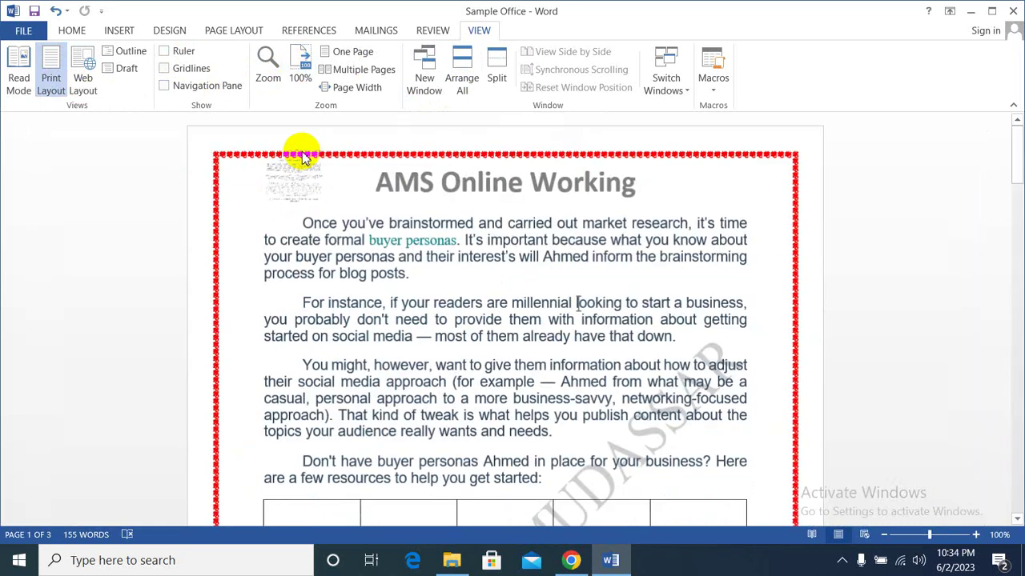
{"action": "scroll", "coordinate": [377, 297], "scroll_direction": "down", "scroll_amount": 5}
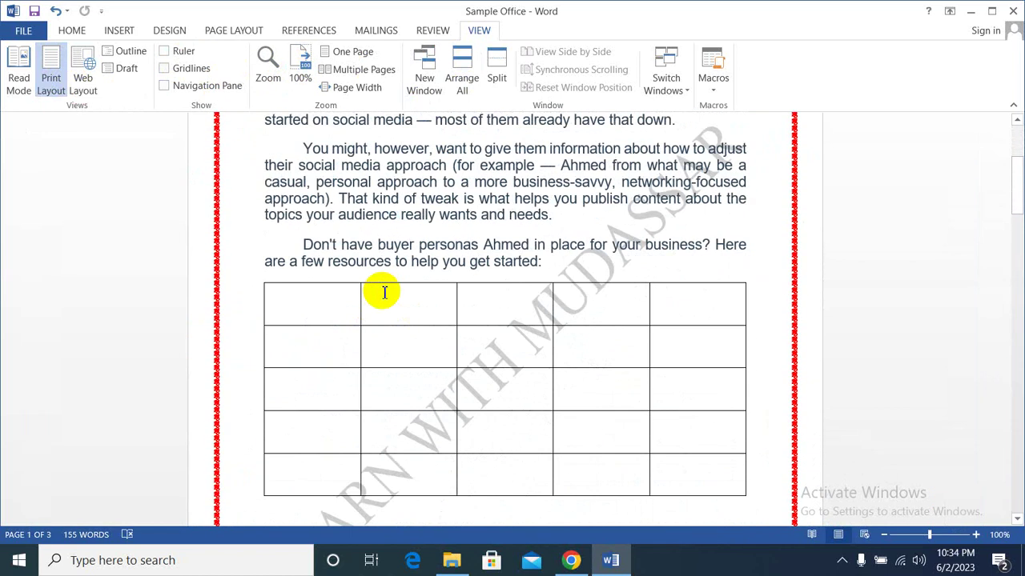
{"action": "scroll", "coordinate": [383, 293], "scroll_direction": "up", "scroll_amount": 1}
{"action": "scroll", "coordinate": [376, 272], "scroll_direction": "up", "scroll_amount": 4}
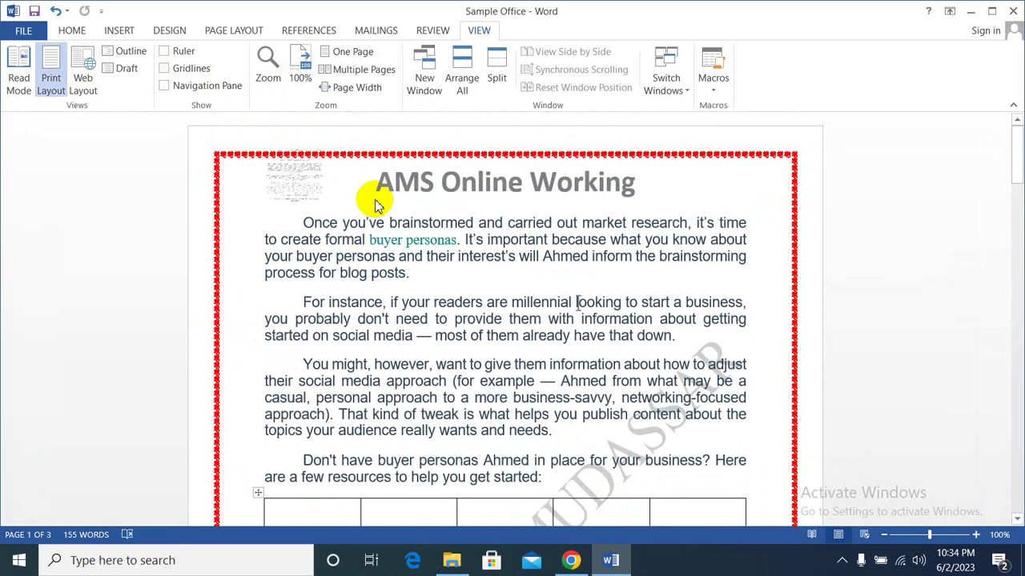
Step: Tile all open document windows with Arrange All
{"action": "left_click", "coordinate": [463, 80]}
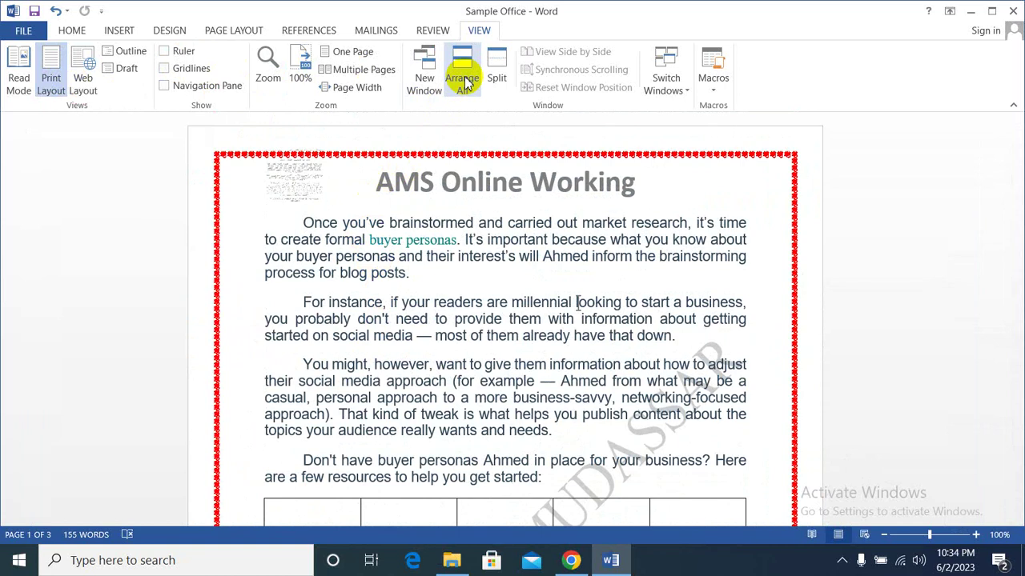
{"action": "left_click", "coordinate": [415, 257]}
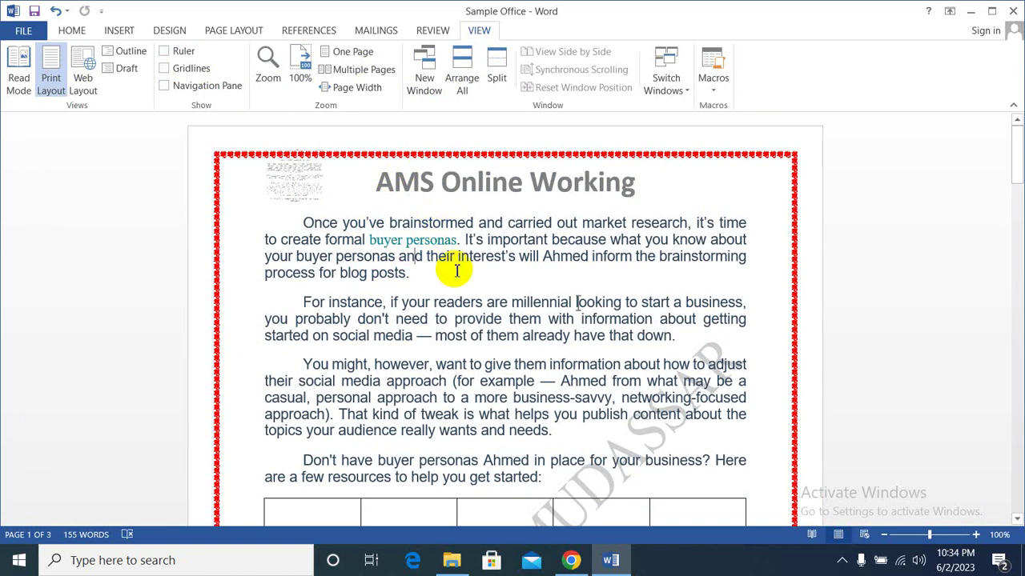
{"action": "scroll", "coordinate": [456, 271], "scroll_direction": "down", "scroll_amount": 2}
{"action": "scroll", "coordinate": [453, 269], "scroll_direction": "up", "scroll_amount": 2}
Step: Select all text and review it, then select only the paragraphs from 'Once' to 'have that down.'
{"action": "key", "text": "ctrl+a"}
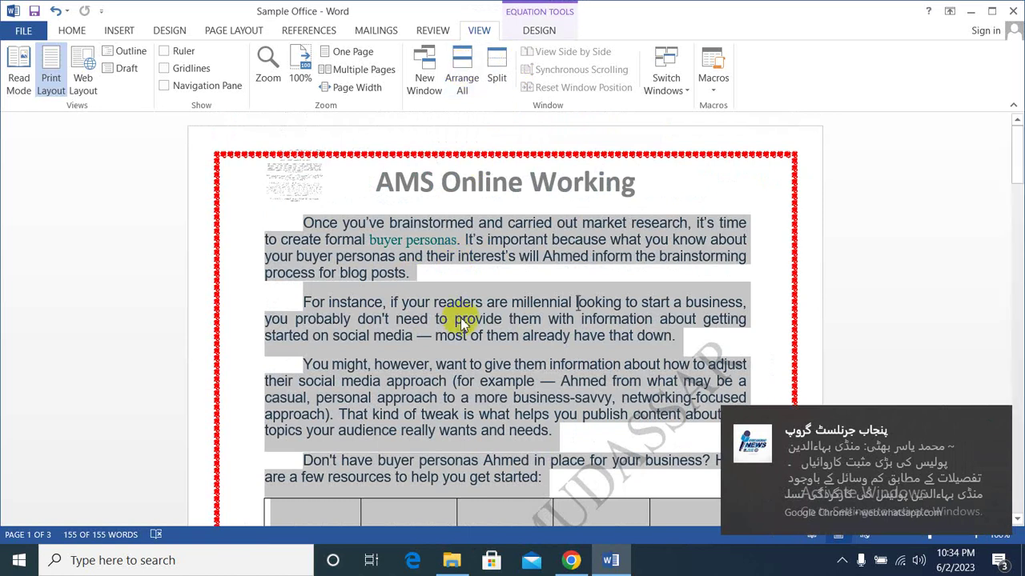
{"action": "scroll", "coordinate": [472, 313], "scroll_direction": "down", "scroll_amount": 3}
{"action": "scroll", "coordinate": [472, 312], "scroll_direction": "down", "scroll_amount": 5}
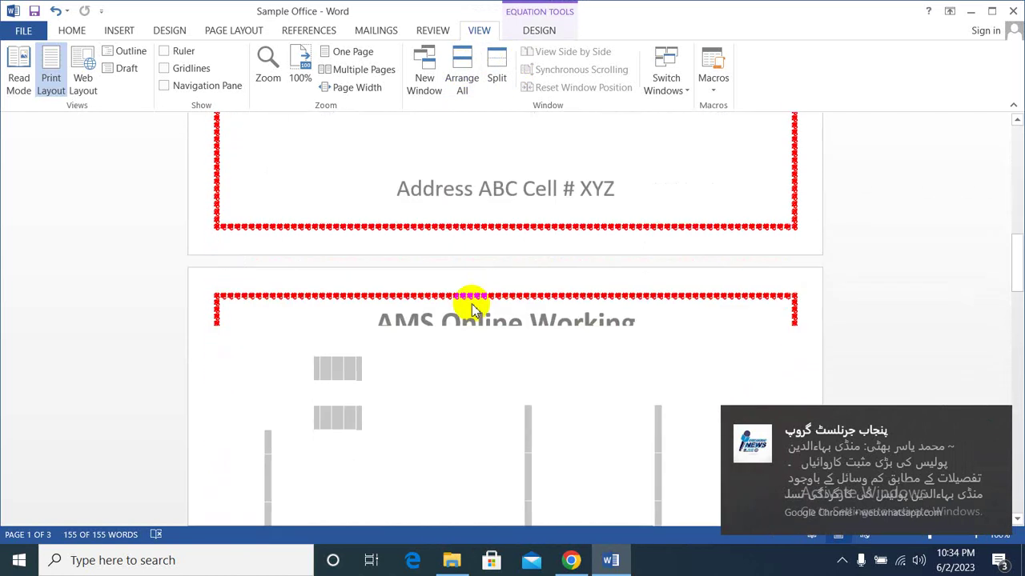
{"action": "scroll", "coordinate": [477, 304], "scroll_direction": "down", "scroll_amount": 3}
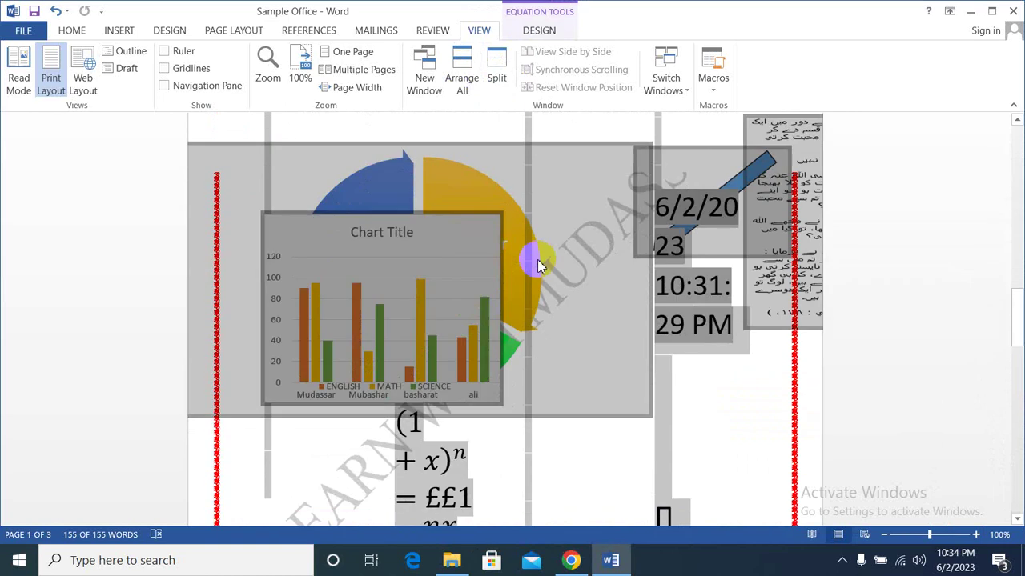
{"action": "scroll", "coordinate": [537, 264], "scroll_direction": "up", "scroll_amount": 1}
{"action": "scroll", "coordinate": [538, 264], "scroll_direction": "up", "scroll_amount": 3}
{"action": "scroll", "coordinate": [535, 267], "scroll_direction": "down", "scroll_amount": 2}
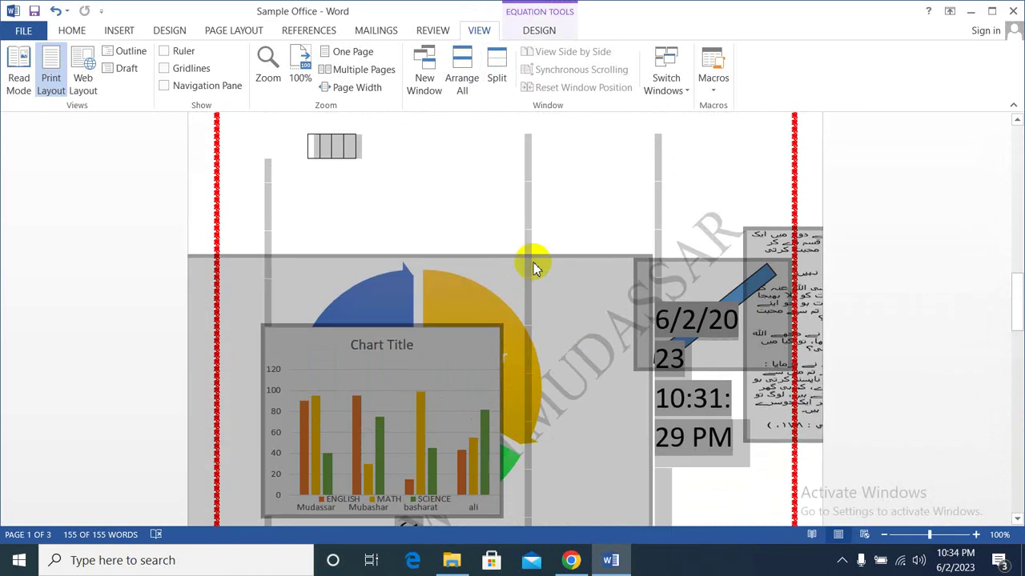
{"action": "scroll", "coordinate": [535, 267], "scroll_direction": "down", "scroll_amount": 5}
{"action": "scroll", "coordinate": [533, 264], "scroll_direction": "up", "scroll_amount": 2}
{"action": "scroll", "coordinate": [532, 265], "scroll_direction": "up", "scroll_amount": 3}
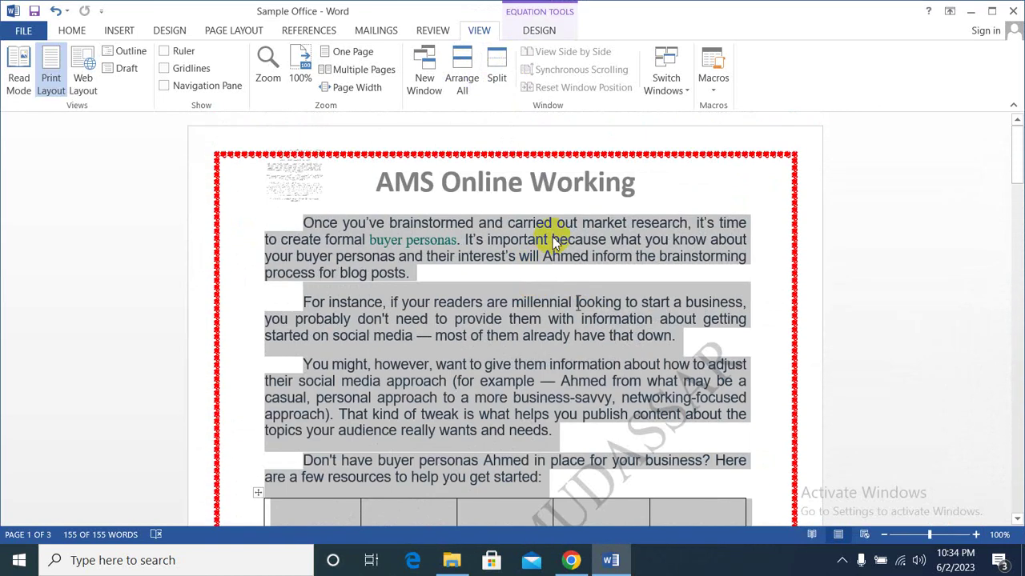
{"action": "left_click", "coordinate": [456, 269]}
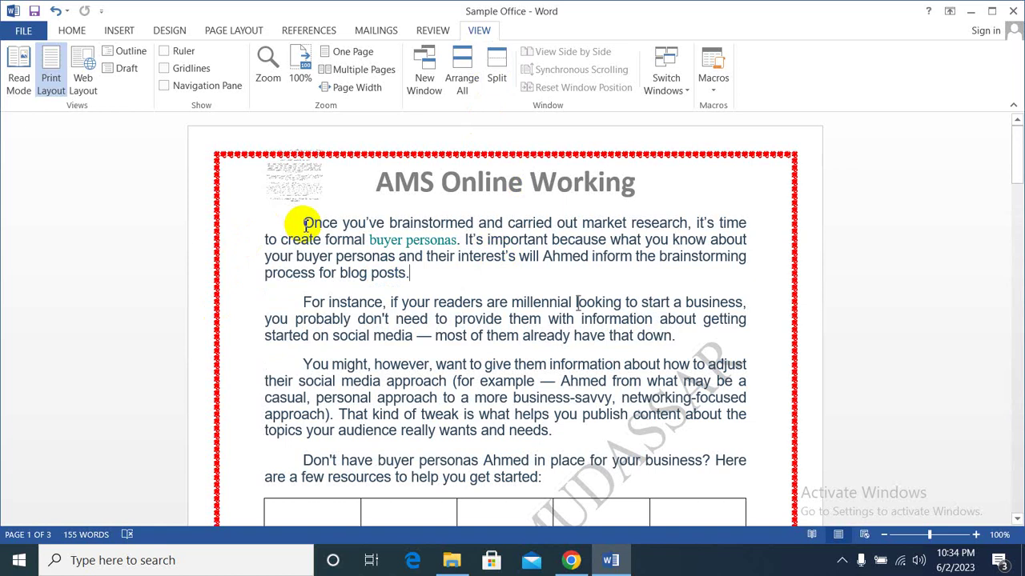
{"action": "left_click_drag", "start_coordinate": [301, 220], "coordinate": [684, 342]}
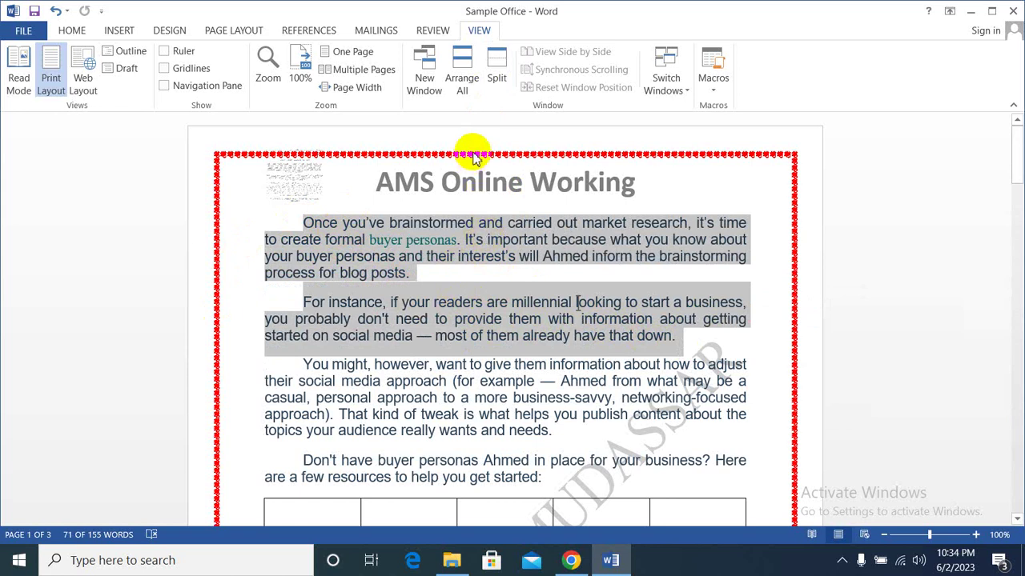
{"action": "left_click", "coordinate": [497, 76]}
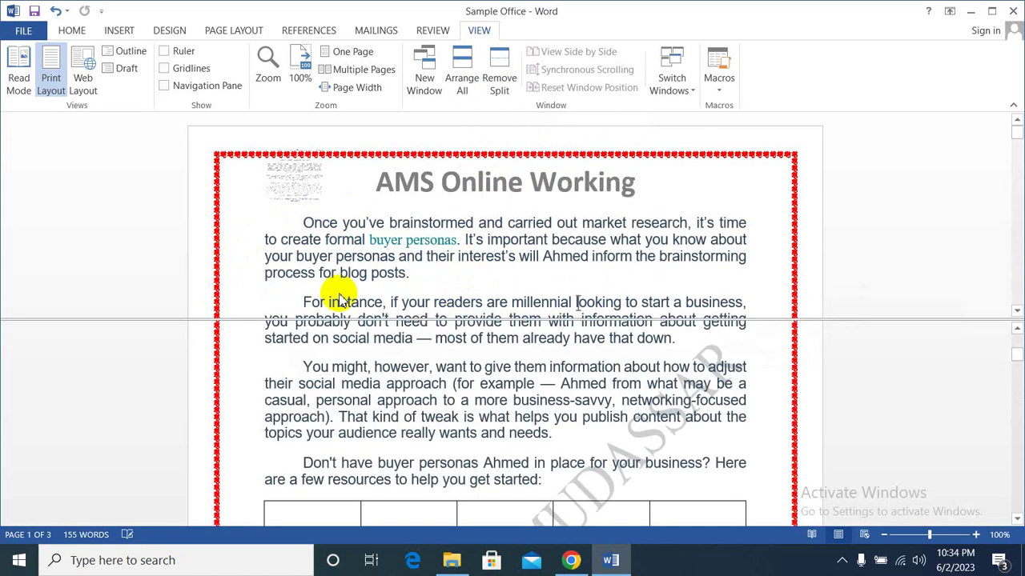
{"action": "scroll", "coordinate": [386, 198], "scroll_direction": "down", "scroll_amount": 3}
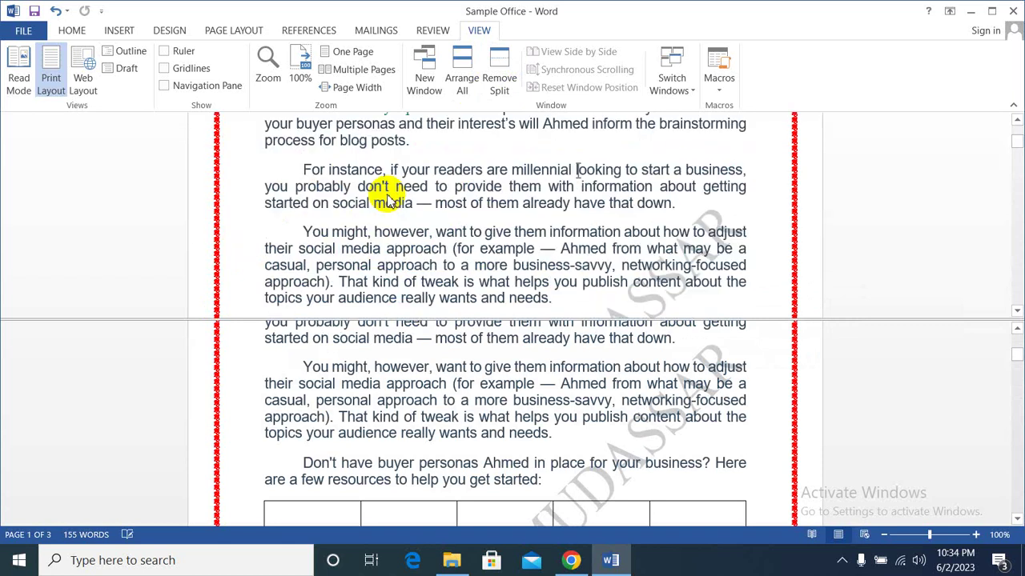
{"action": "scroll", "coordinate": [387, 199], "scroll_direction": "down", "scroll_amount": 4}
{"action": "scroll", "coordinate": [386, 198], "scroll_direction": "down", "scroll_amount": 3}
{"action": "scroll", "coordinate": [387, 199], "scroll_direction": "down", "scroll_amount": 1}
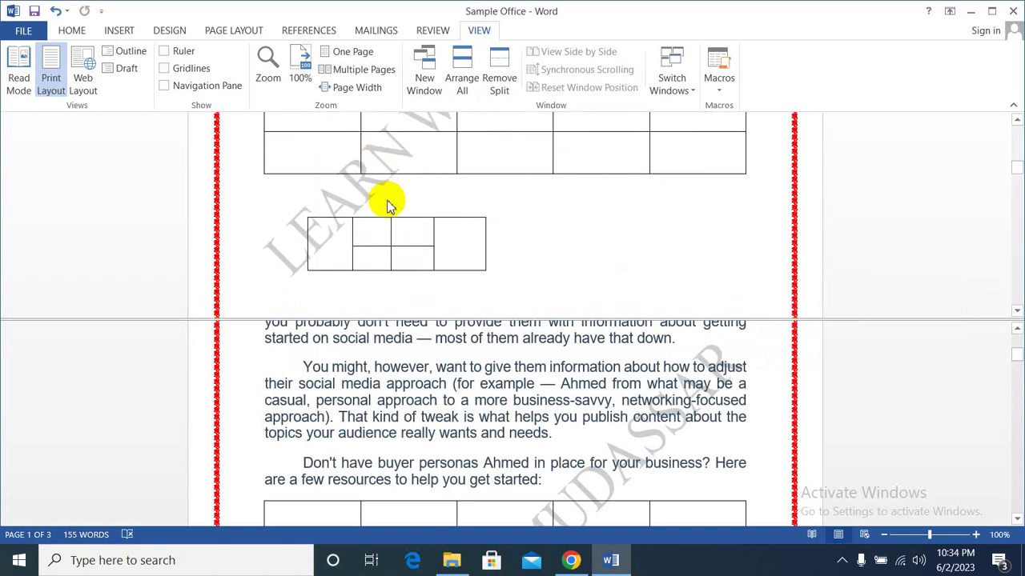
{"action": "scroll", "coordinate": [387, 204], "scroll_direction": "down", "scroll_amount": 4}
{"action": "scroll", "coordinate": [382, 247], "scroll_direction": "down", "scroll_amount": 3}
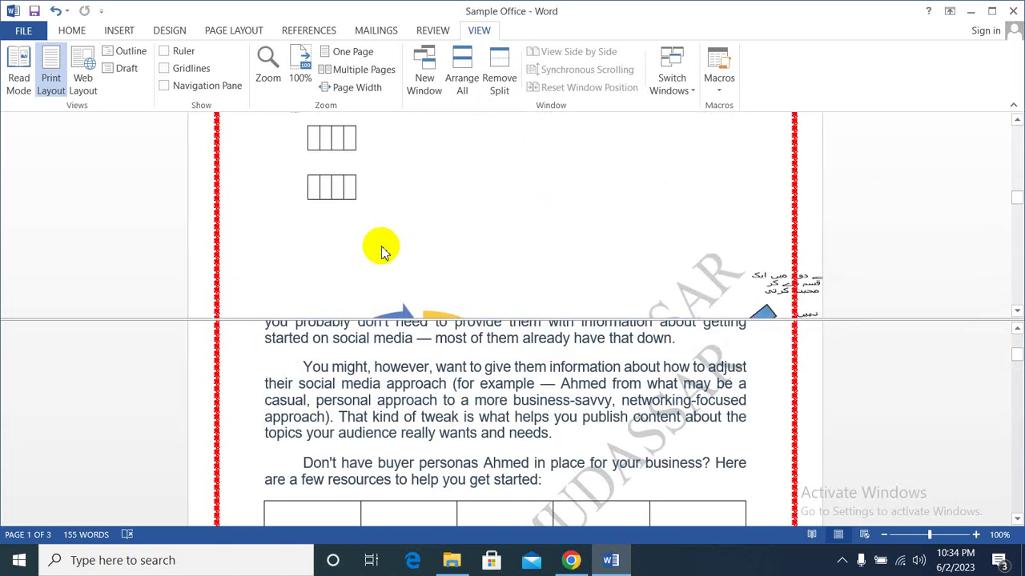
{"action": "scroll", "coordinate": [381, 250], "scroll_direction": "up", "scroll_amount": 5}
{"action": "scroll", "coordinate": [362, 392], "scroll_direction": "down", "scroll_amount": 3}
{"action": "scroll", "coordinate": [362, 394], "scroll_direction": "down", "scroll_amount": 3}
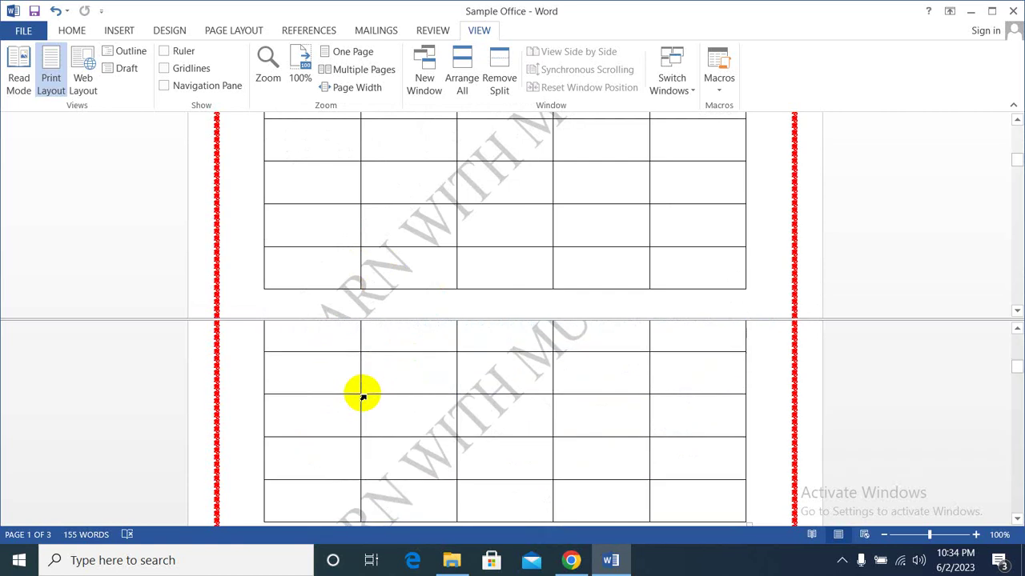
{"action": "scroll", "coordinate": [363, 395], "scroll_direction": "down", "scroll_amount": 2}
{"action": "scroll", "coordinate": [362, 398], "scroll_direction": "down", "scroll_amount": 1}
{"action": "scroll", "coordinate": [363, 396], "scroll_direction": "down", "scroll_amount": 2}
{"action": "scroll", "coordinate": [362, 394], "scroll_direction": "down", "scroll_amount": 3}
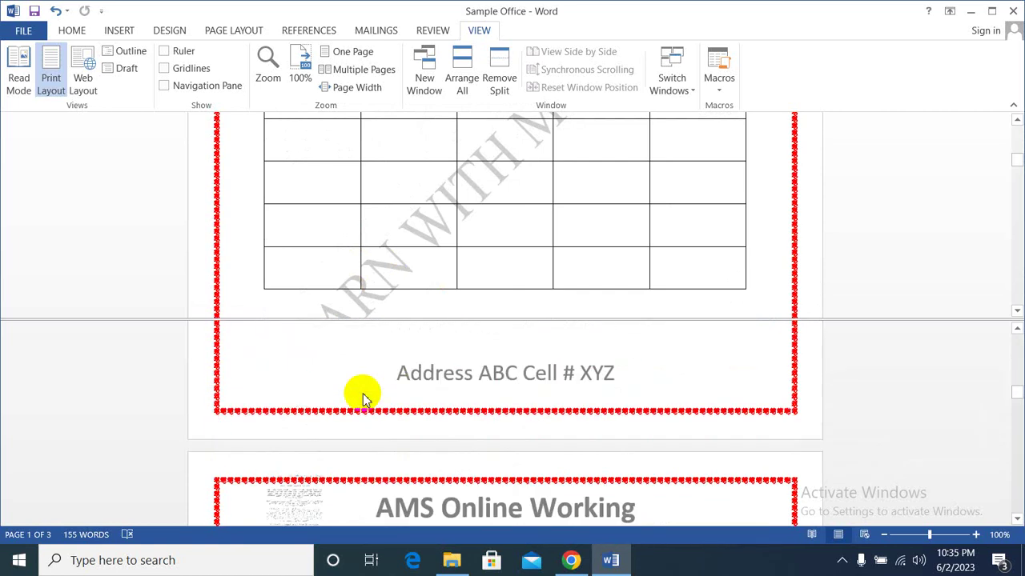
{"action": "scroll", "coordinate": [362, 394], "scroll_direction": "up", "scroll_amount": 5}
{"action": "scroll", "coordinate": [365, 392], "scroll_direction": "up", "scroll_amount": 4}
{"action": "scroll", "coordinate": [361, 393], "scroll_direction": "up", "scroll_amount": 5}
{"action": "scroll", "coordinate": [366, 393], "scroll_direction": "up", "scroll_amount": 1}
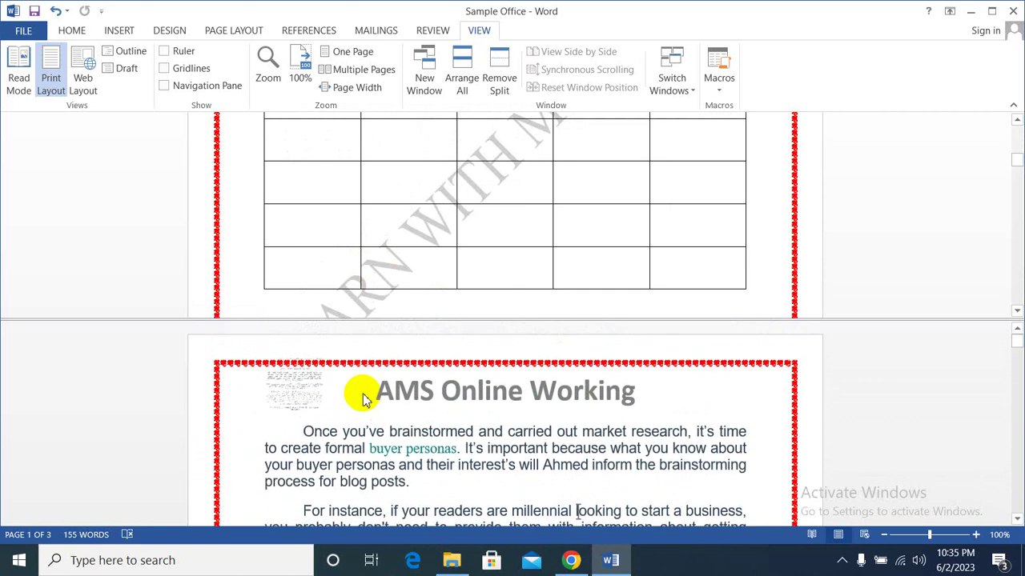
{"action": "scroll", "coordinate": [408, 256], "scroll_direction": "up", "scroll_amount": 5}
{"action": "scroll", "coordinate": [411, 255], "scroll_direction": "up", "scroll_amount": 5}
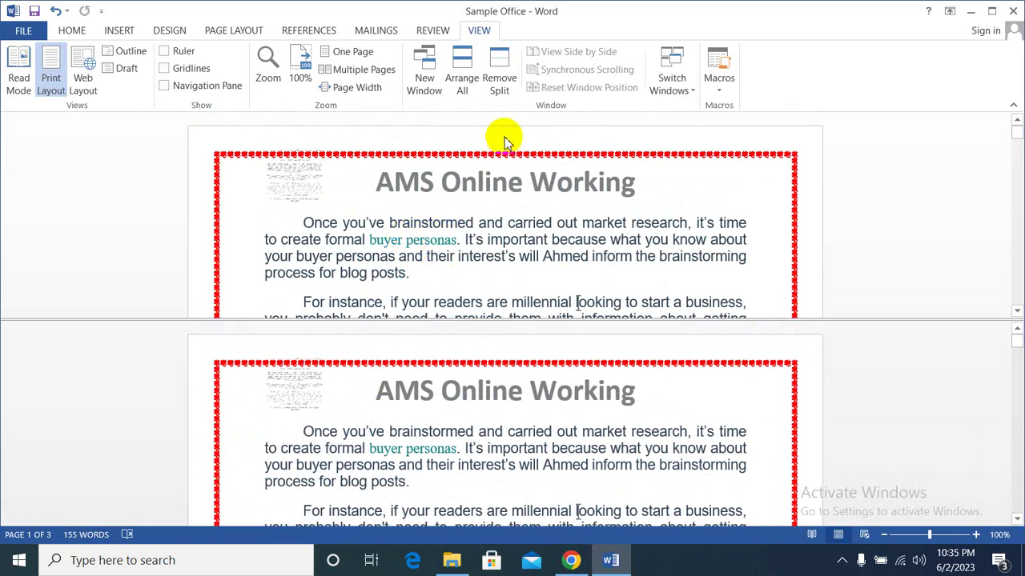
{"action": "left_click", "coordinate": [499, 88]}
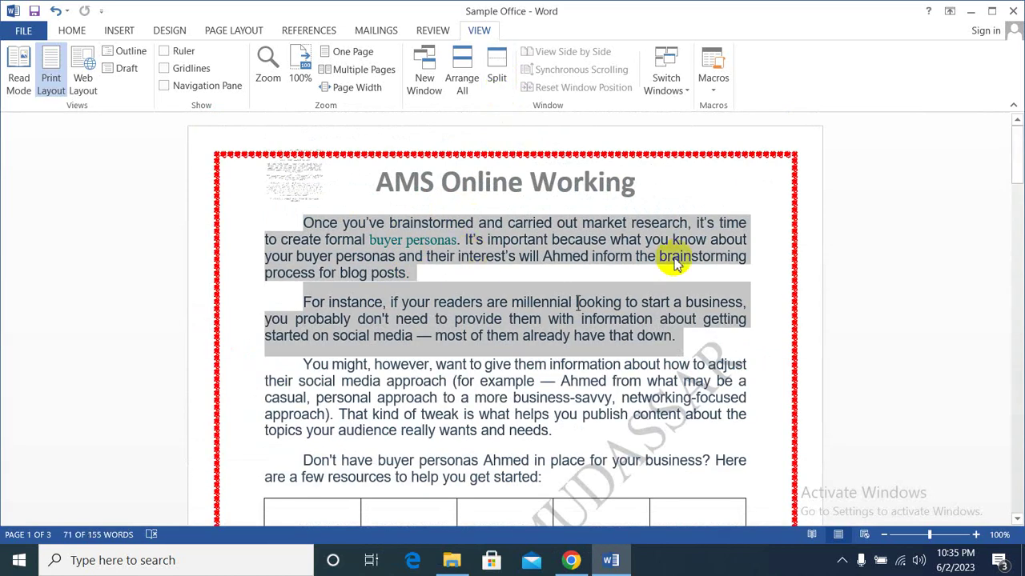
Step: Deselect the first two paragraphs by clicking in the third paragraph
{"action": "left_click", "coordinate": [560, 381]}
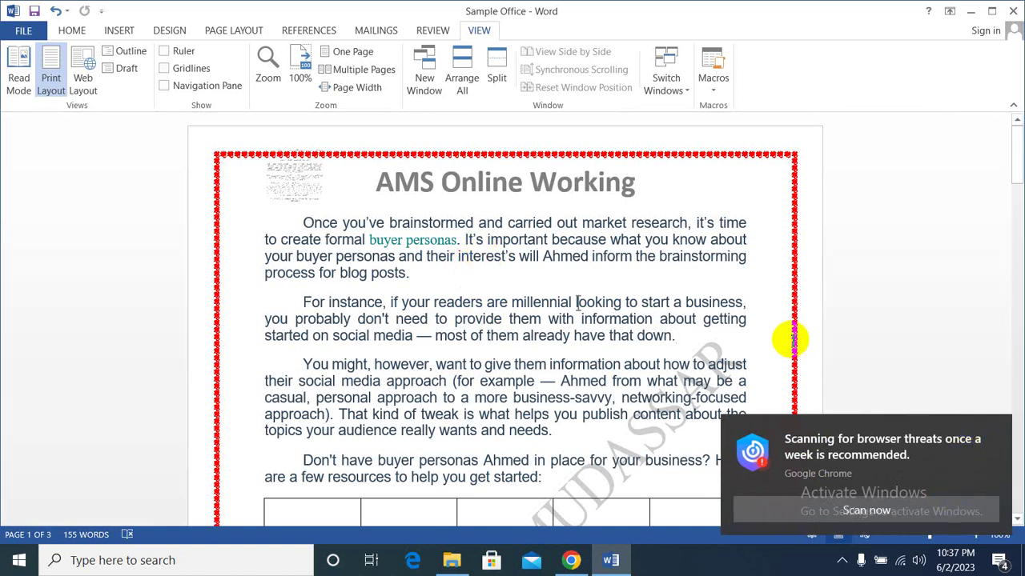
Step: Close the Chrome browser-threat notification from the system tray overflow
{"action": "scroll", "coordinate": [790, 340], "scroll_direction": "down", "scroll_amount": 2}
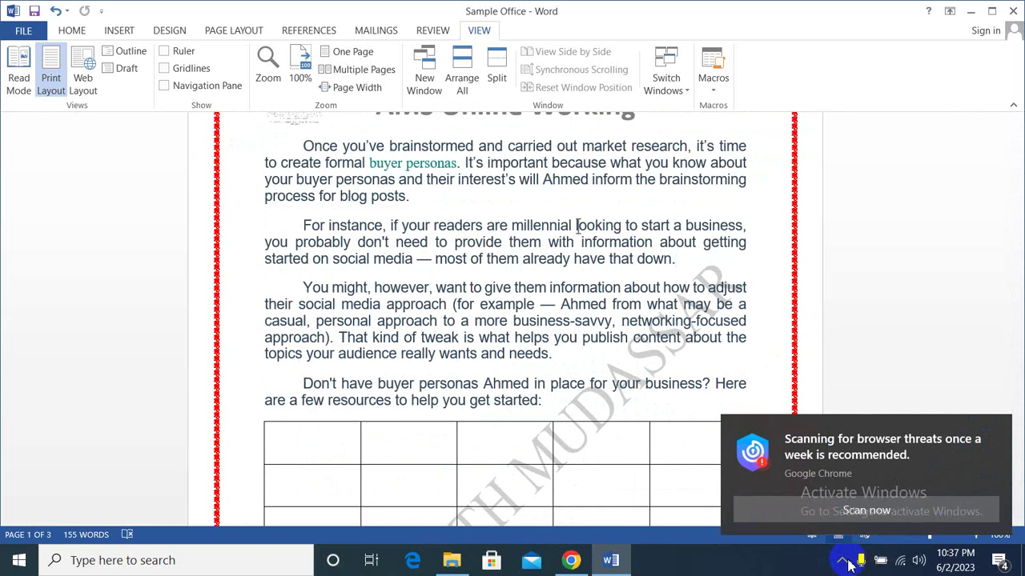
{"action": "left_click", "coordinate": [844, 566]}
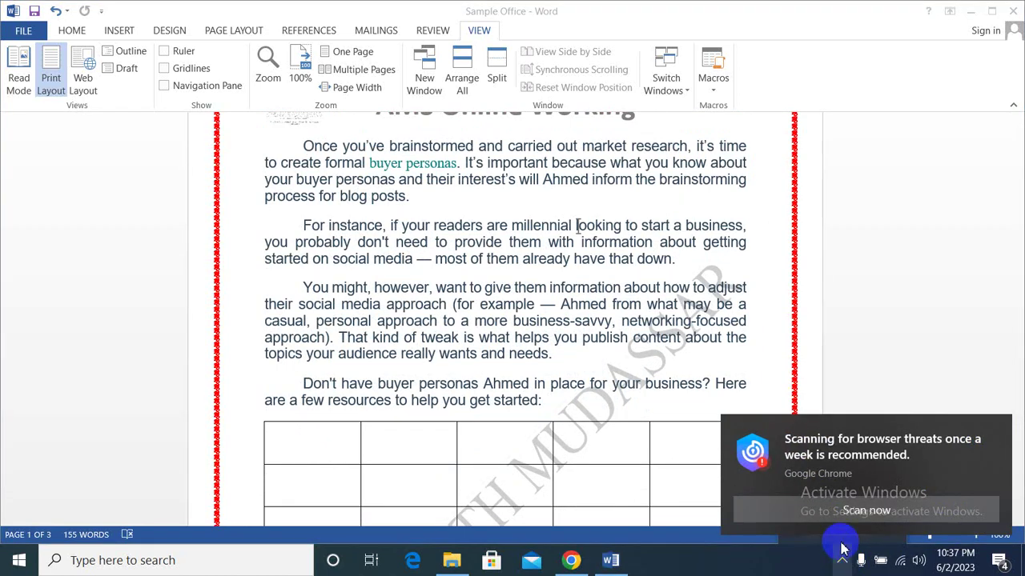
{"action": "left_click", "coordinate": [998, 432]}
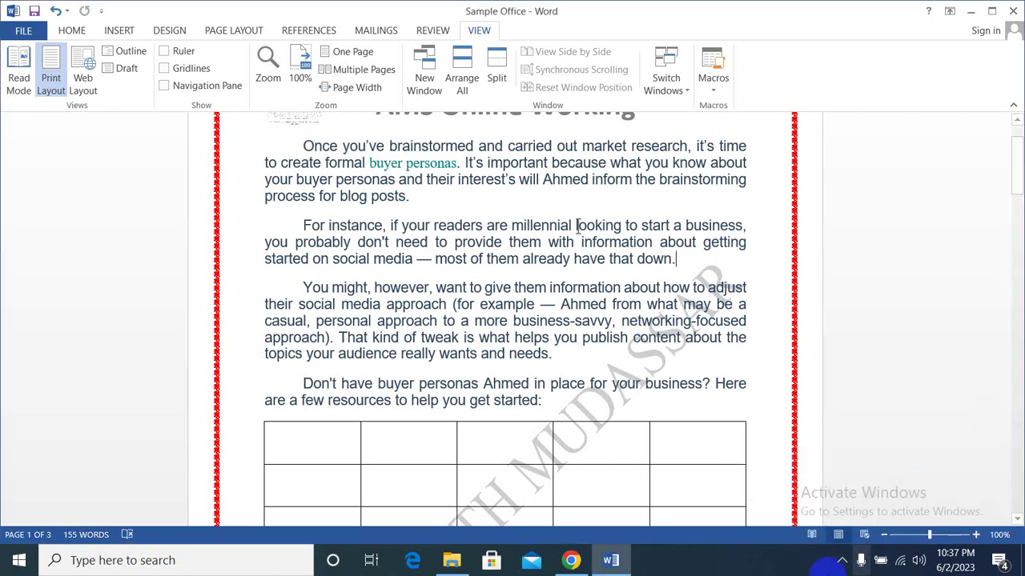